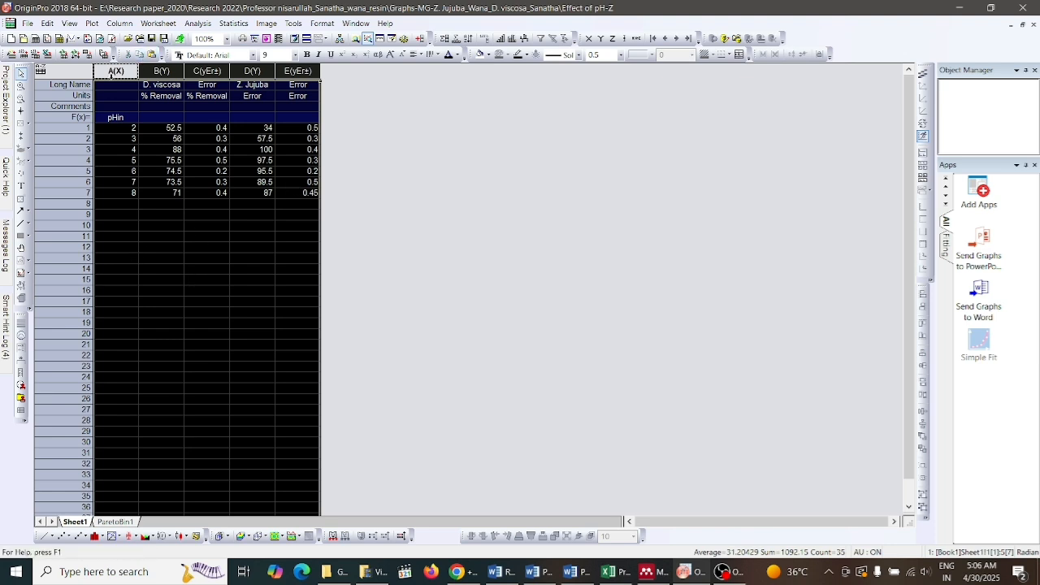
Set the plot designation of column C to Y Error in its column properties.
key(Down)
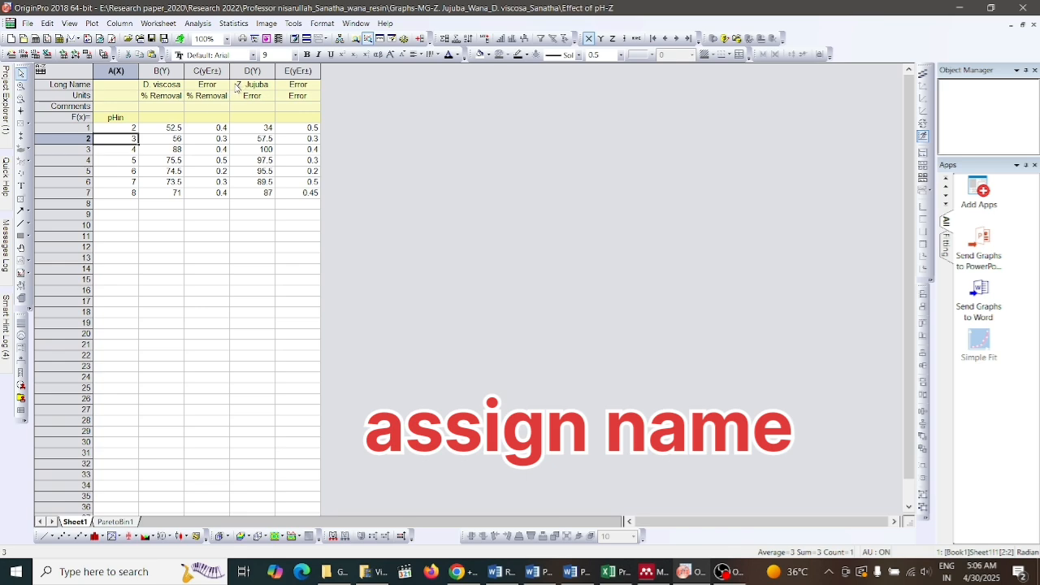
click(205, 71)
right_click(207, 72)
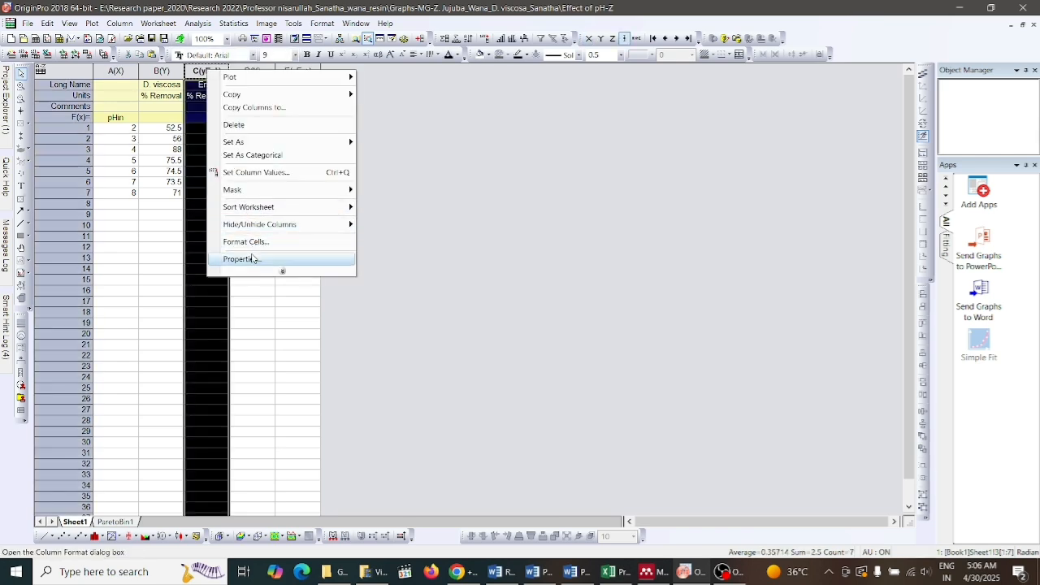
click(252, 260)
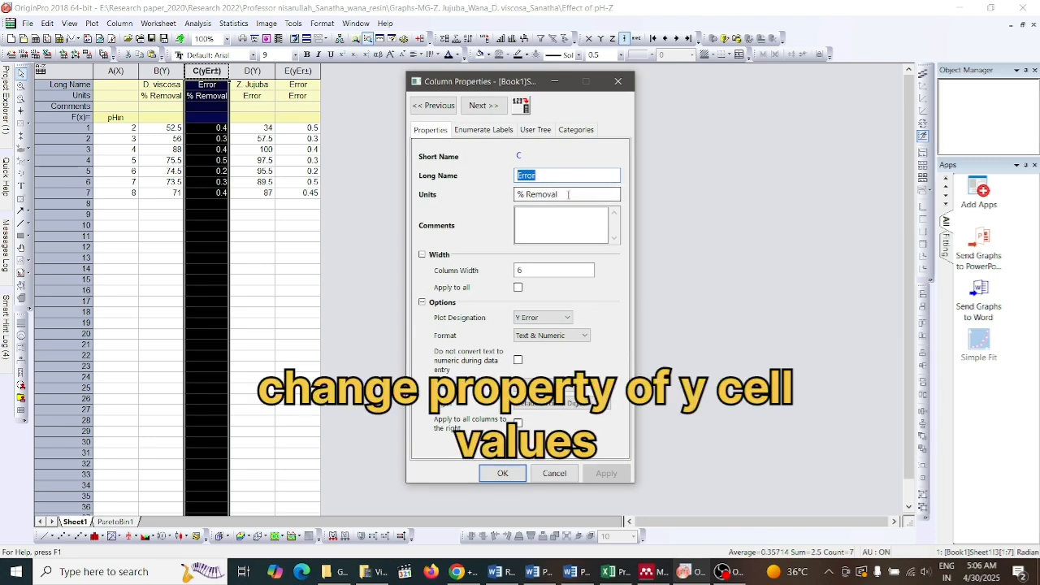
click(567, 318)
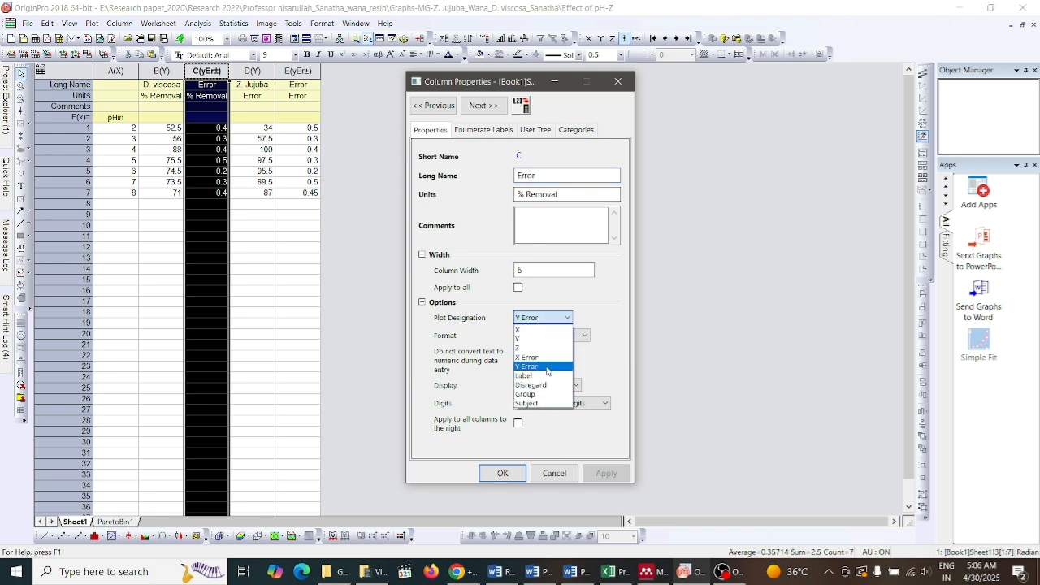
click(547, 367)
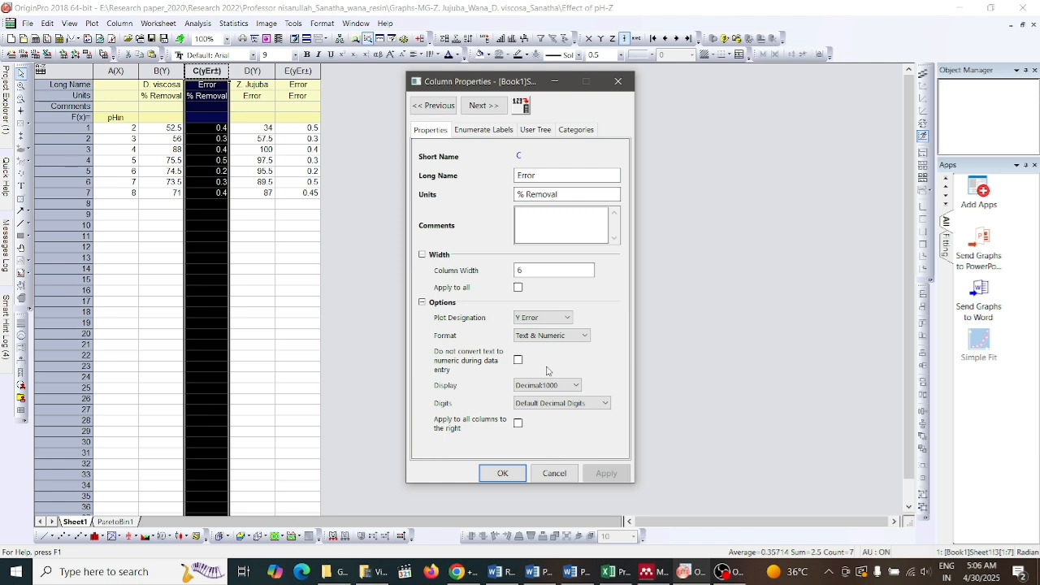
click(500, 473)
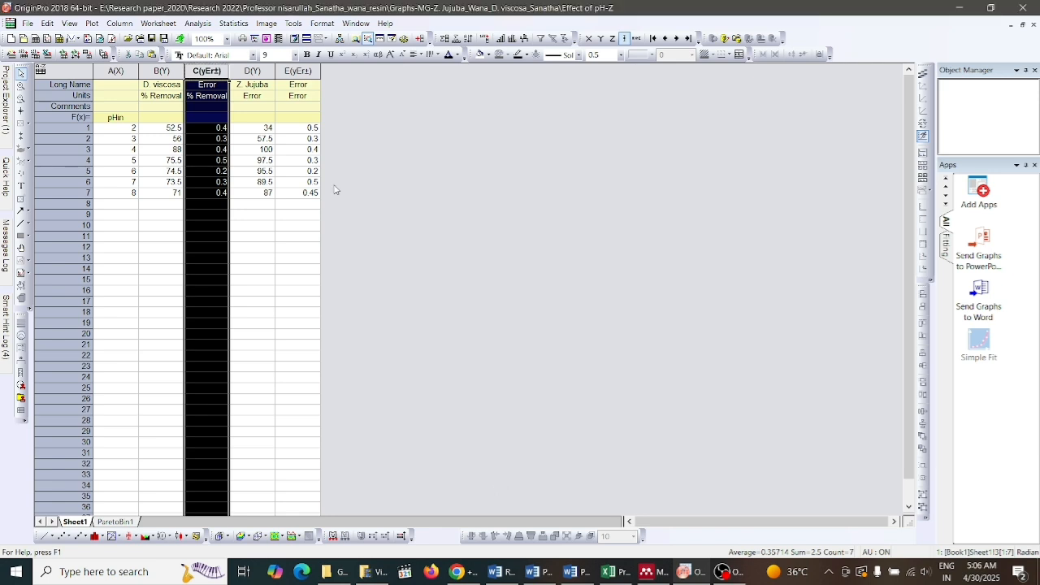
Check the plot designation in the column properties of the error column E.
right_click(297, 72)
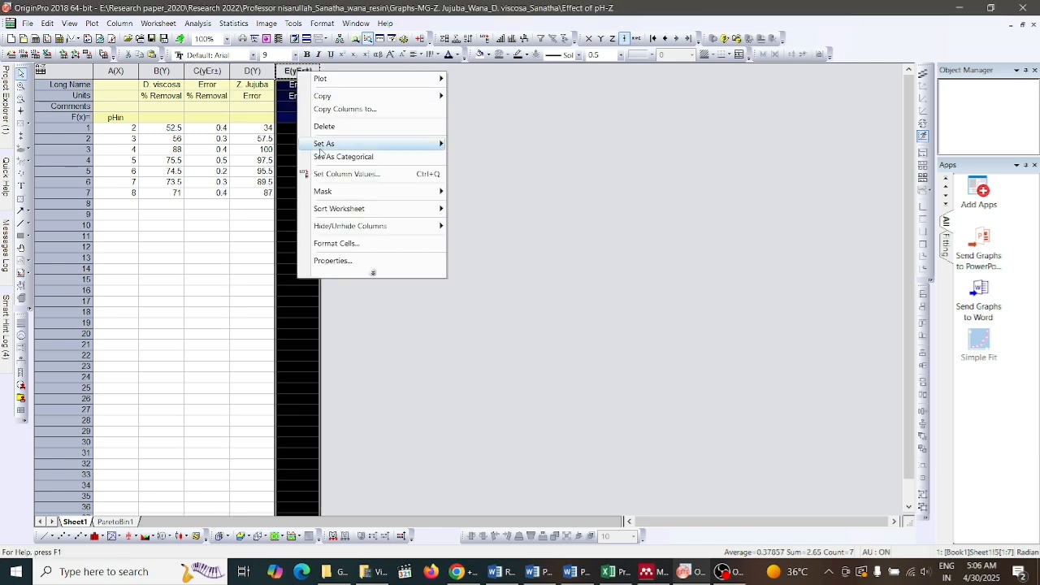
click(341, 261)
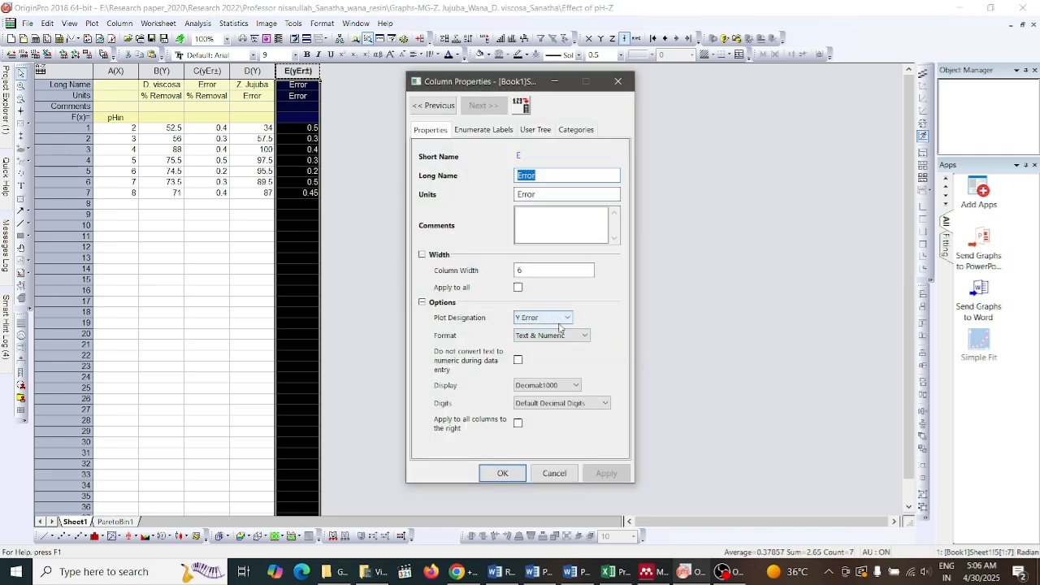
click(503, 473)
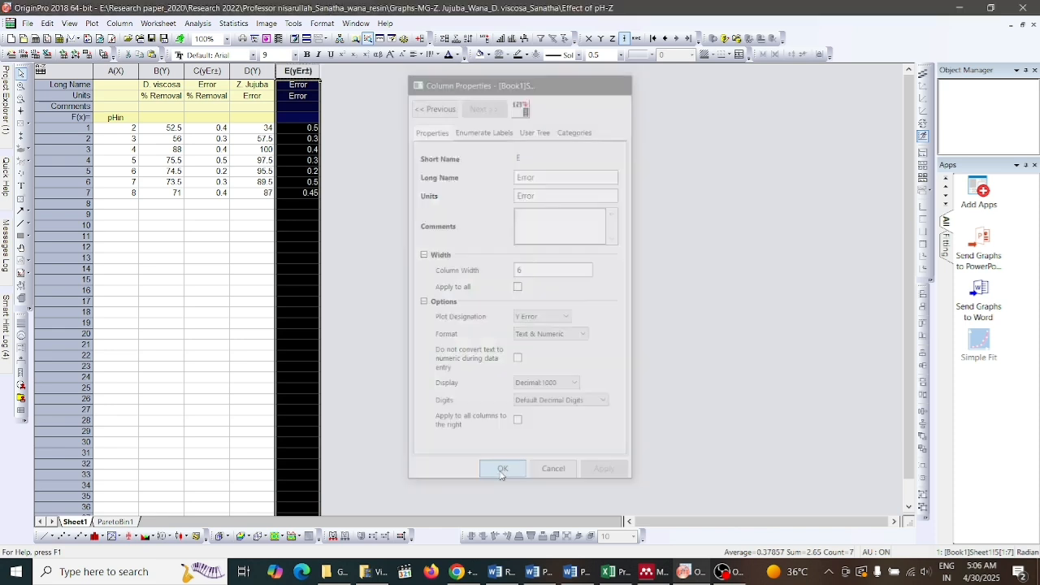
Select all worksheet columns from A to E and plot them as a Column graph.
click(101, 71)
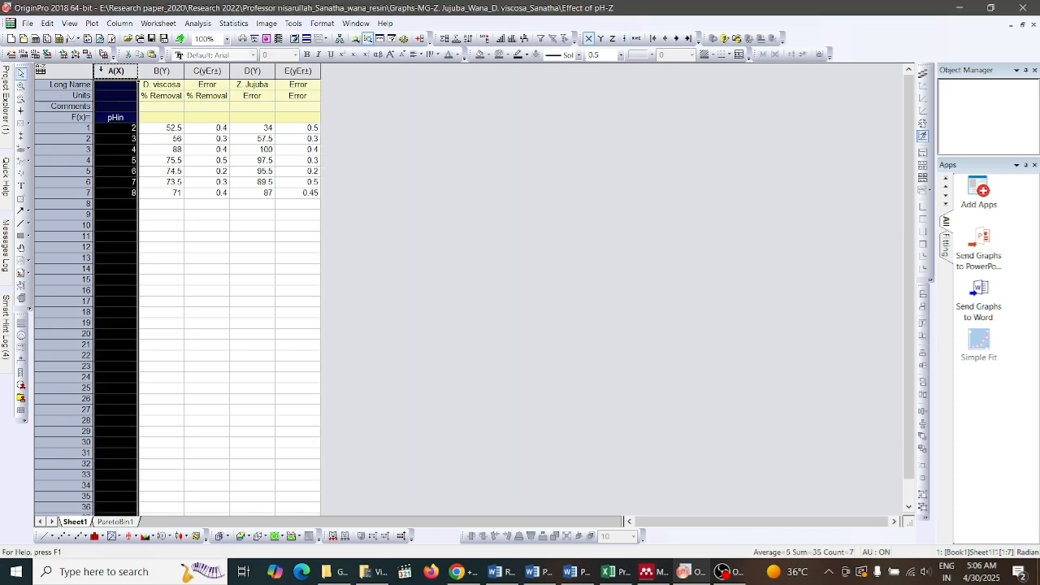
key(ctrl+a)
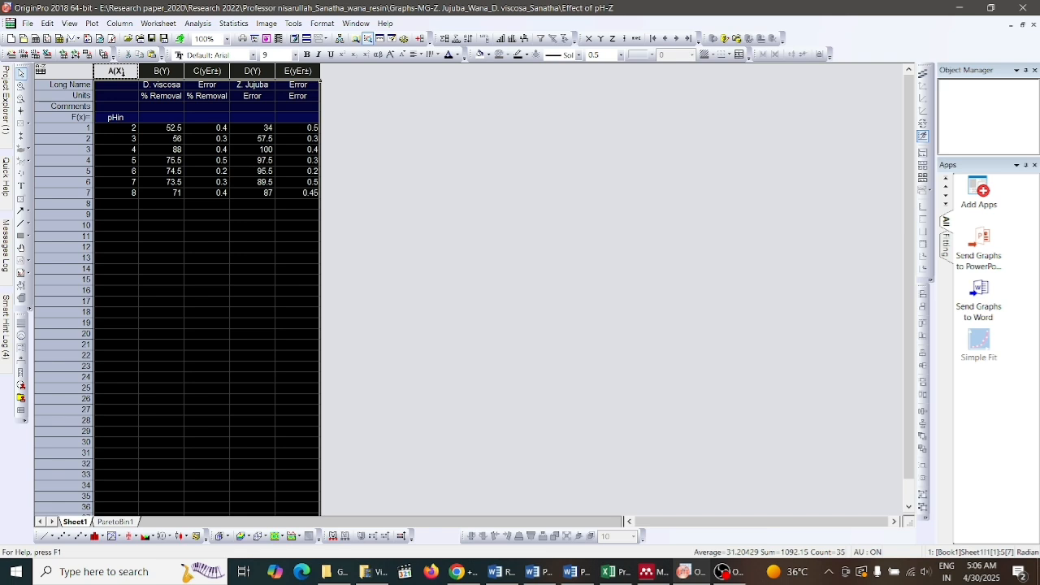
right_click(122, 73)
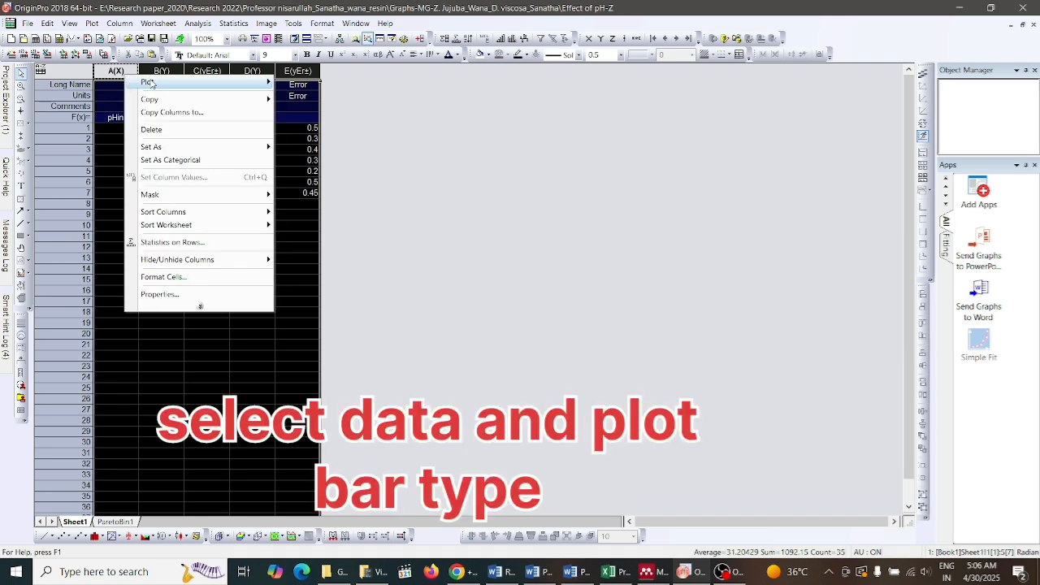
mouse_move(150, 82)
mouse_move(313, 112)
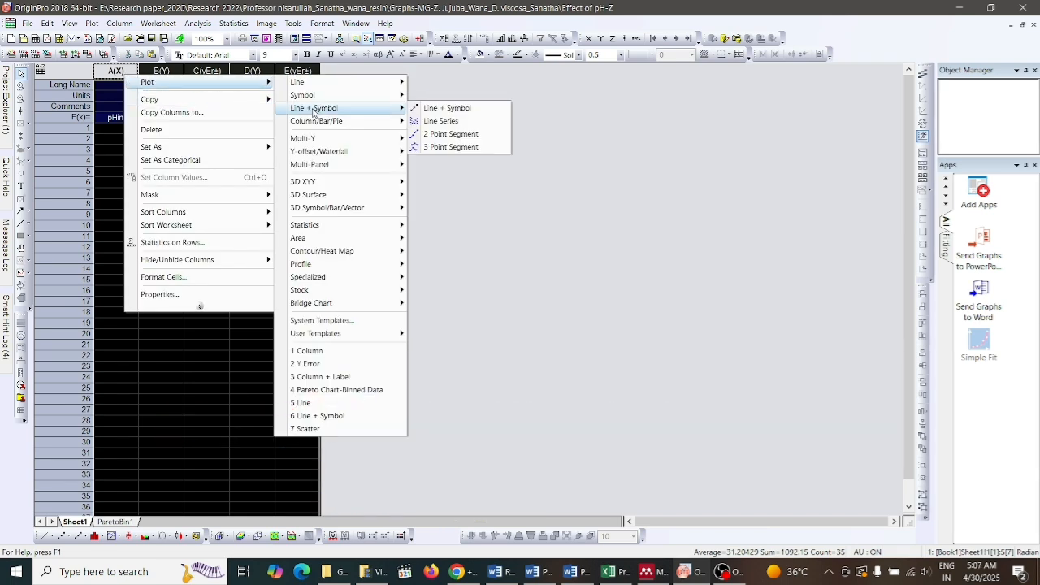
mouse_move(322, 228)
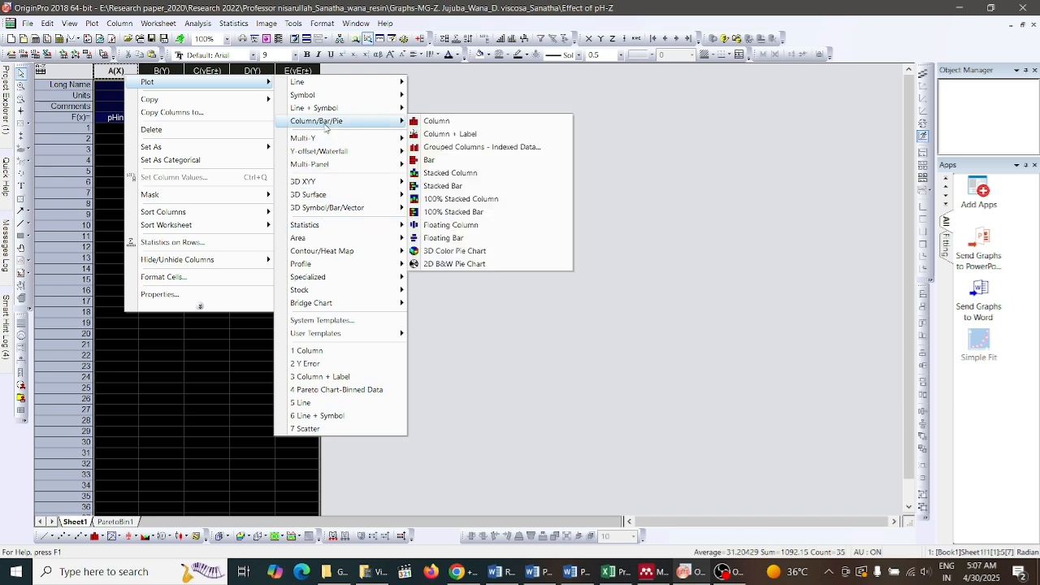
click(437, 122)
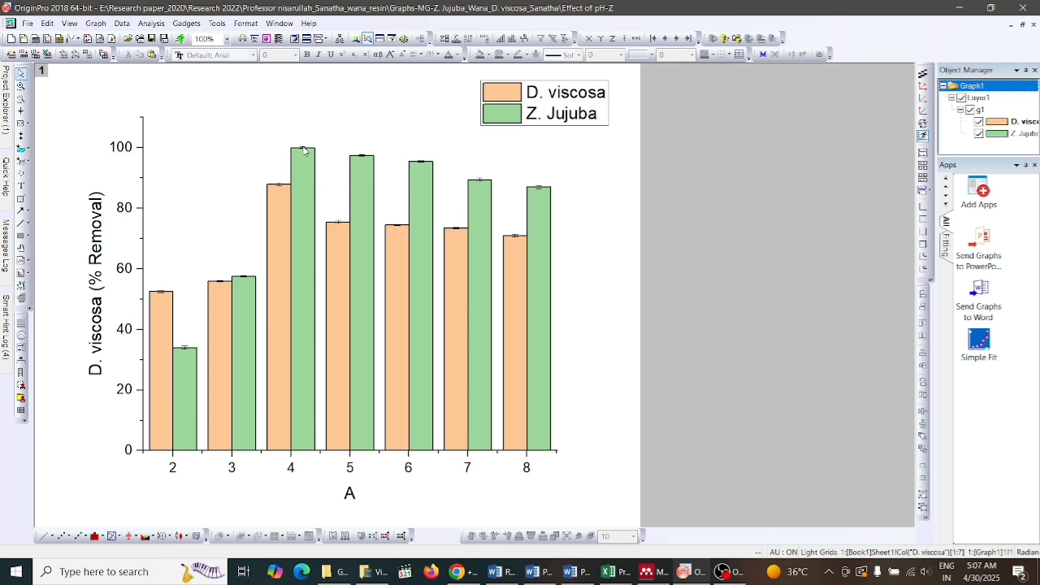
Set the gap between bars to 30% in the plot's spacing properties and apply it.
click(164, 294)
double_click(163, 294)
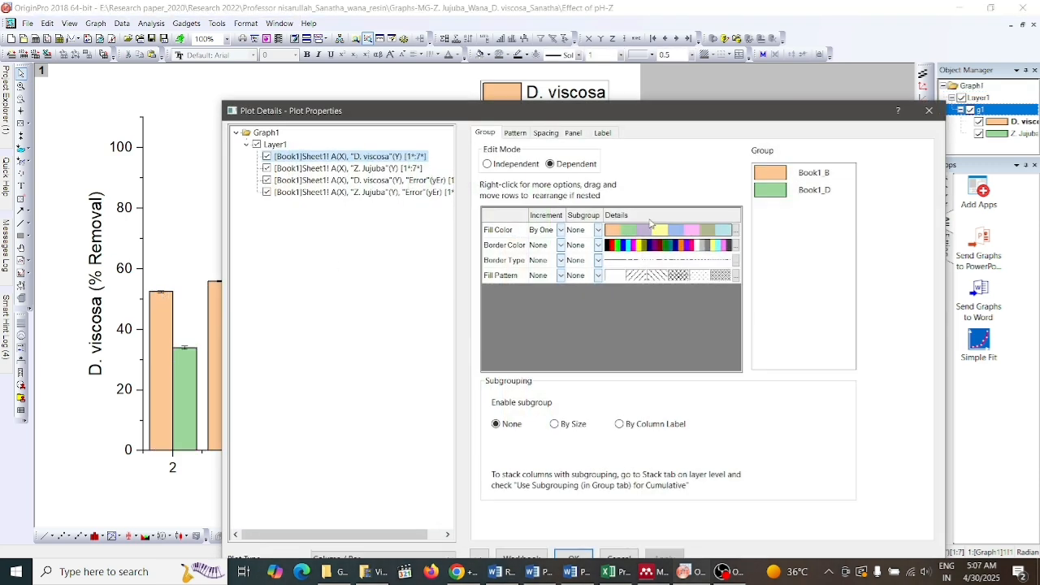
click(546, 133)
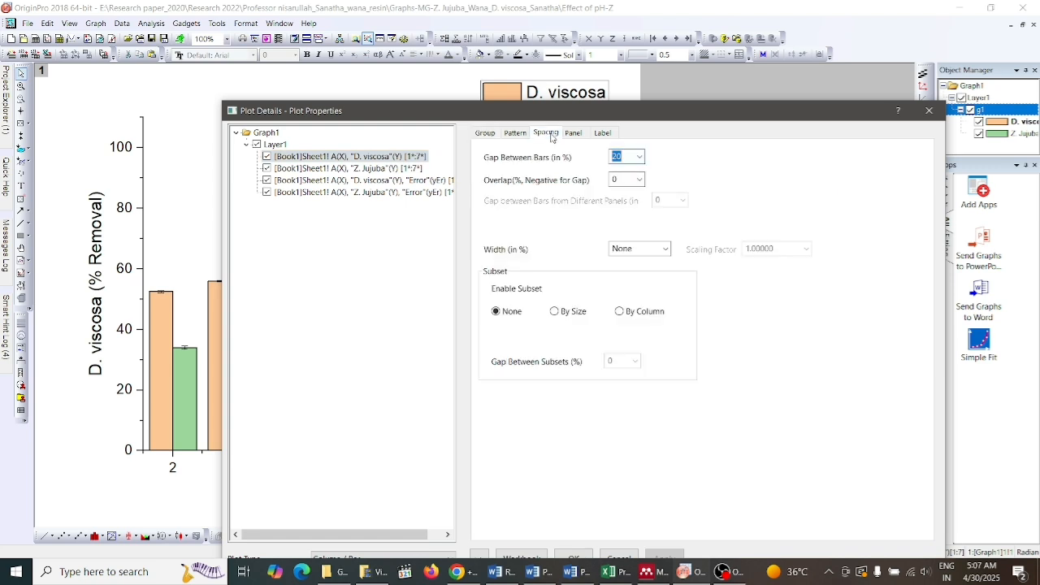
click(640, 158)
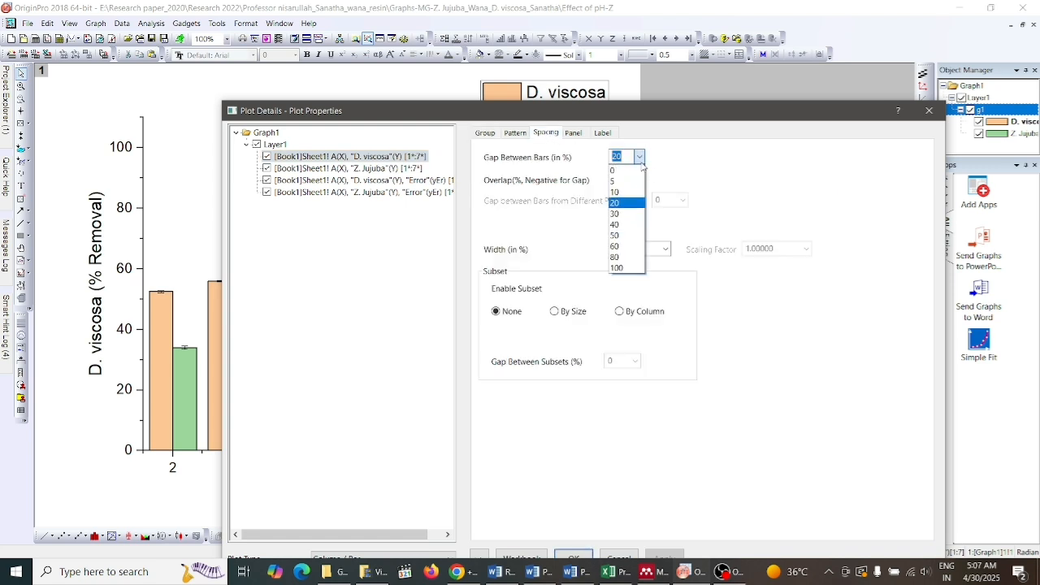
click(624, 214)
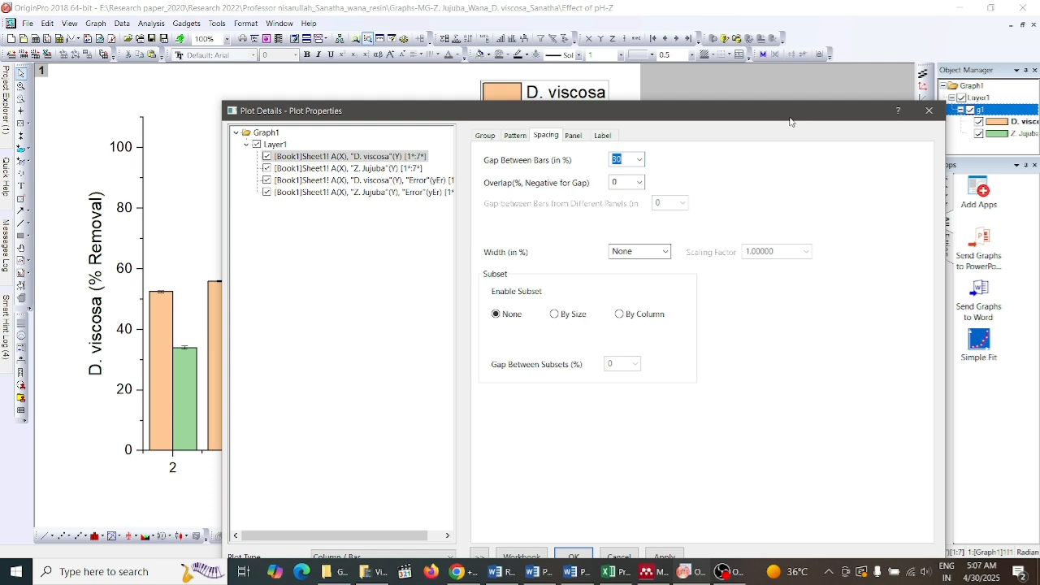
drag(790, 121, 793, 90)
click(663, 529)
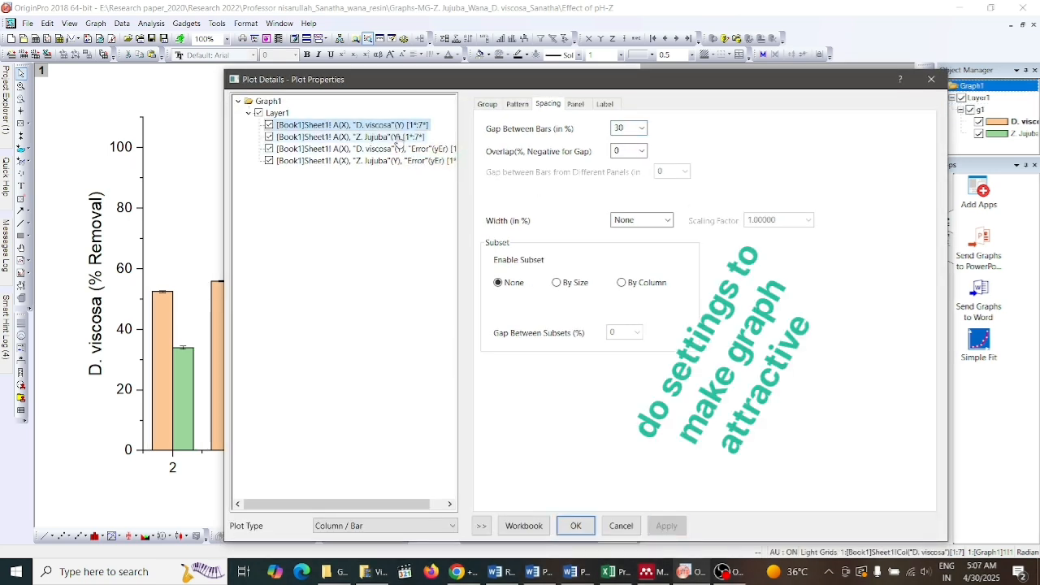
Try a line width of 3 on the D. viscosa error bars.
click(399, 148)
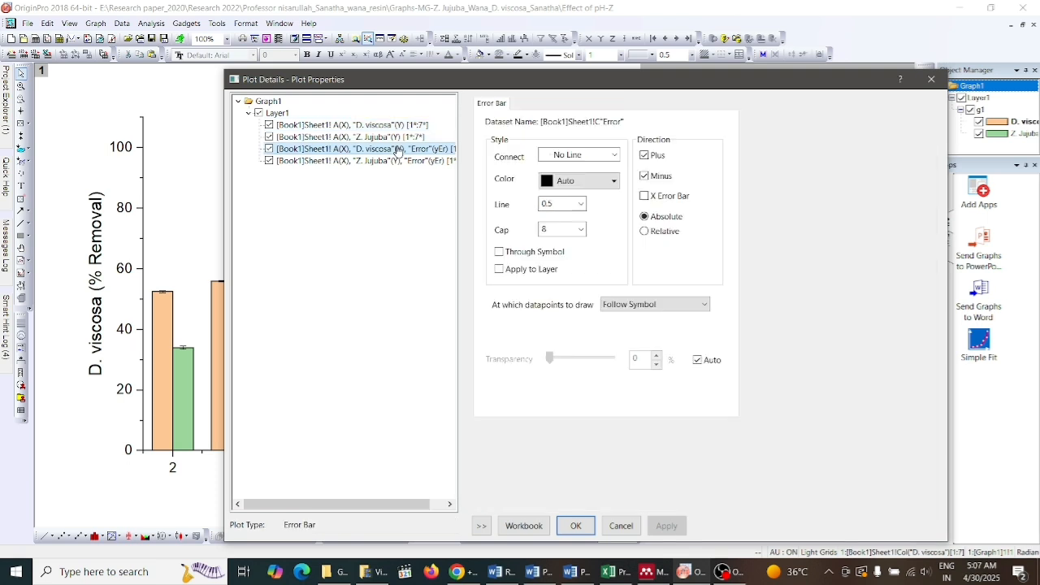
click(581, 204)
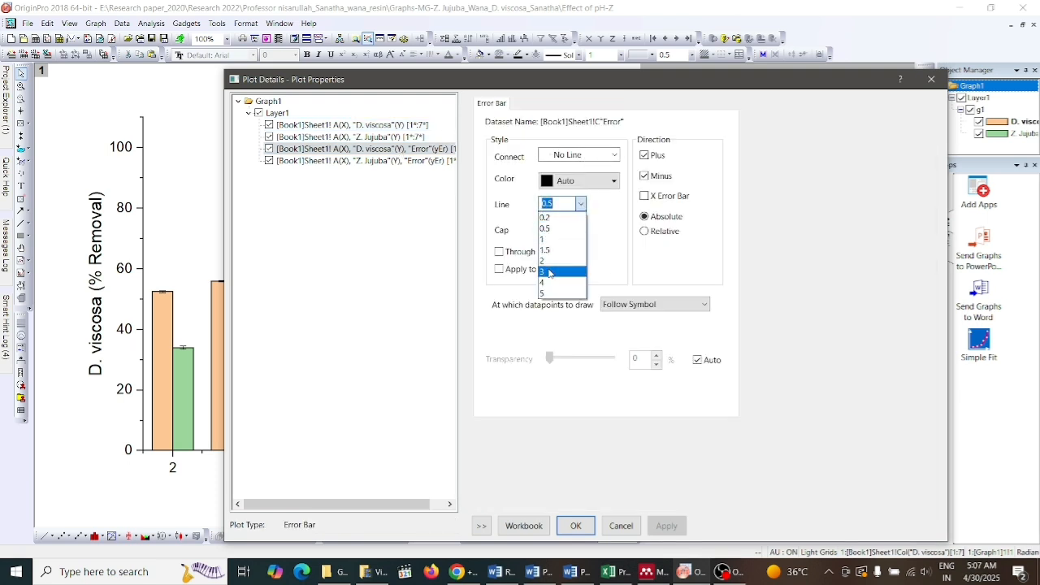
click(549, 272)
click(665, 526)
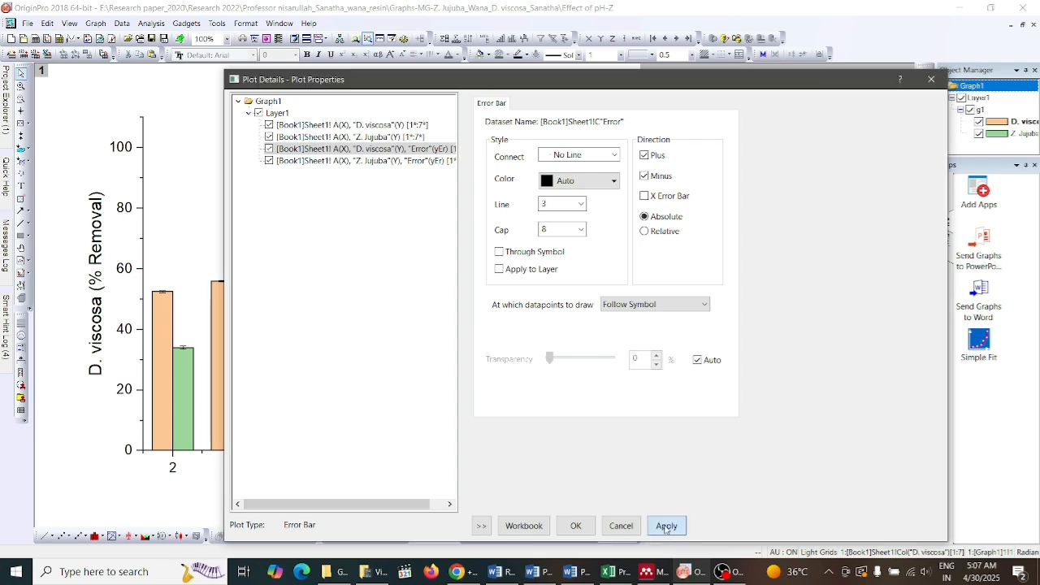
Set the D. viscosa error bars to line width 1 and cap width 12, applying both.
click(586, 210)
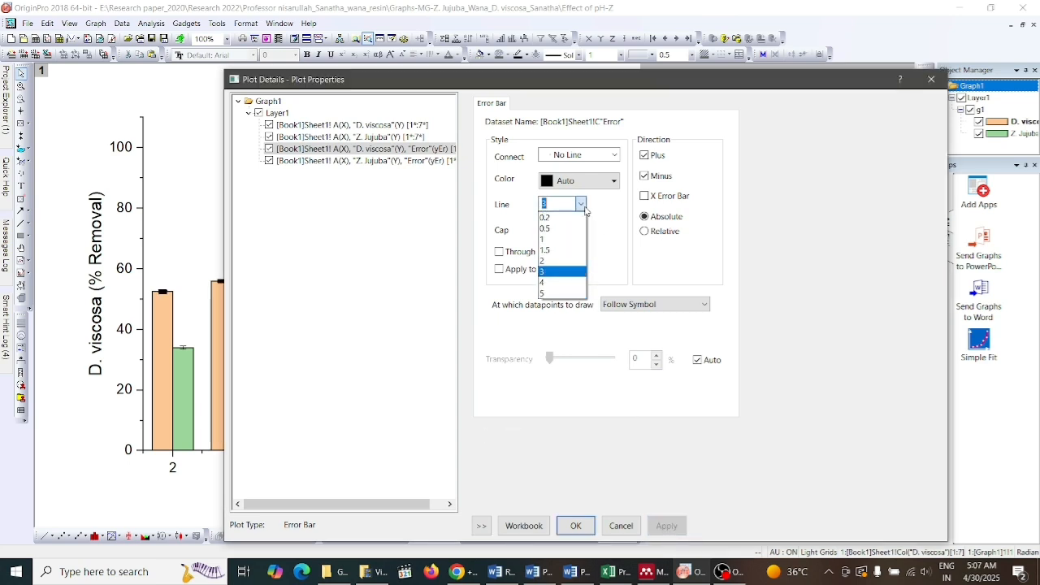
click(561, 245)
click(667, 526)
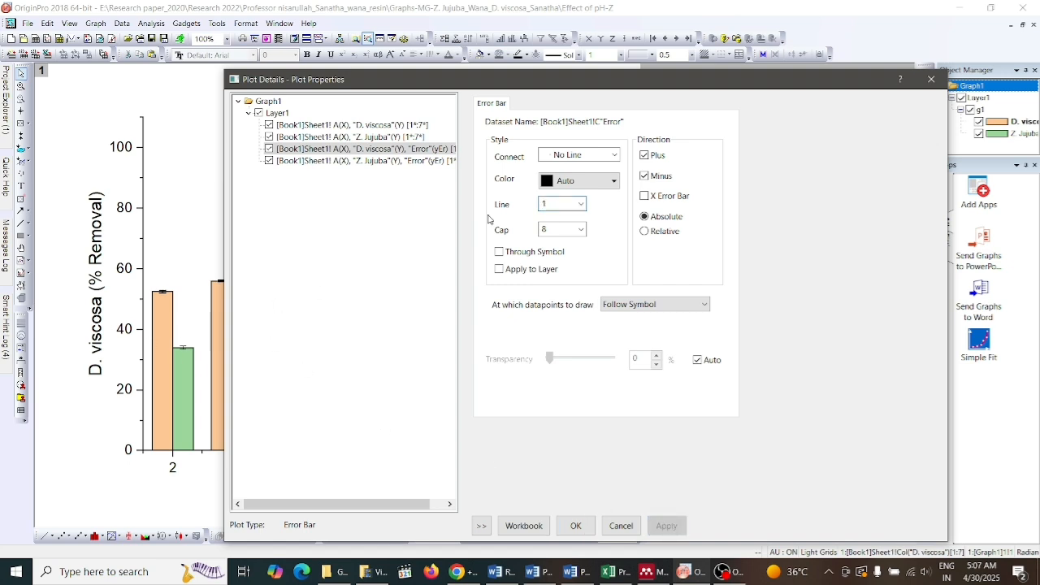
click(582, 230)
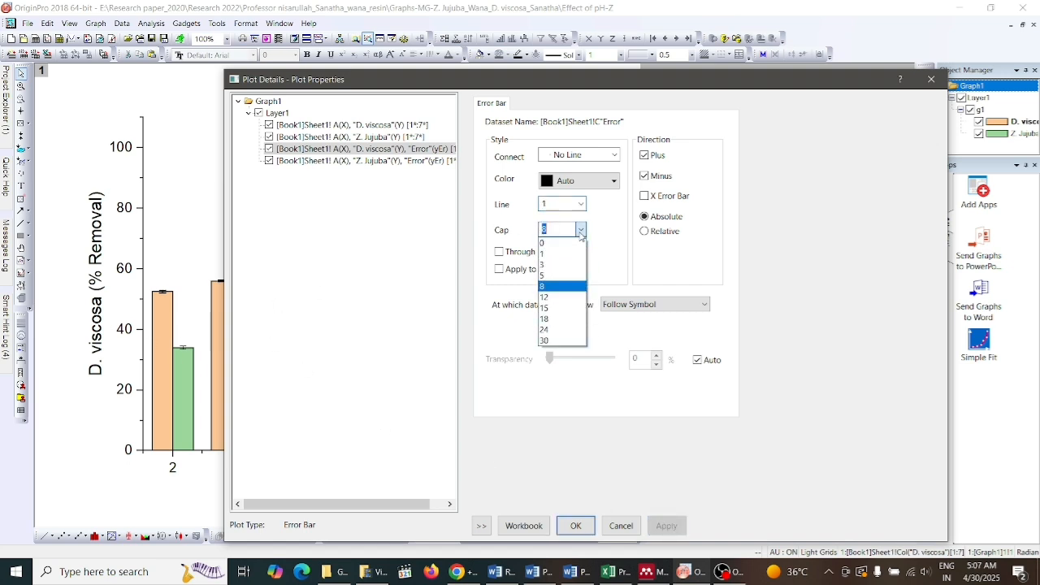
click(551, 297)
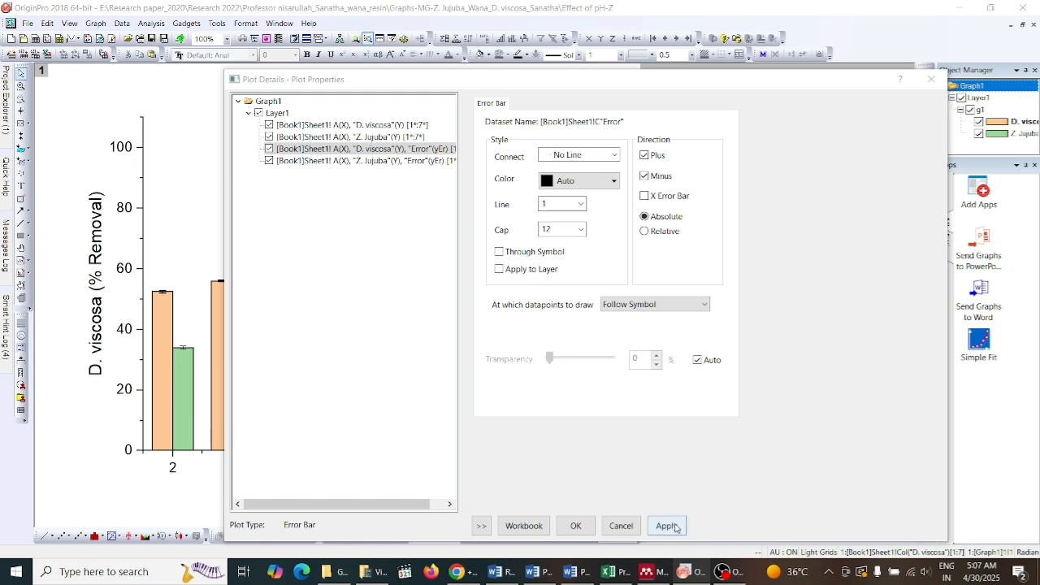
click(668, 525)
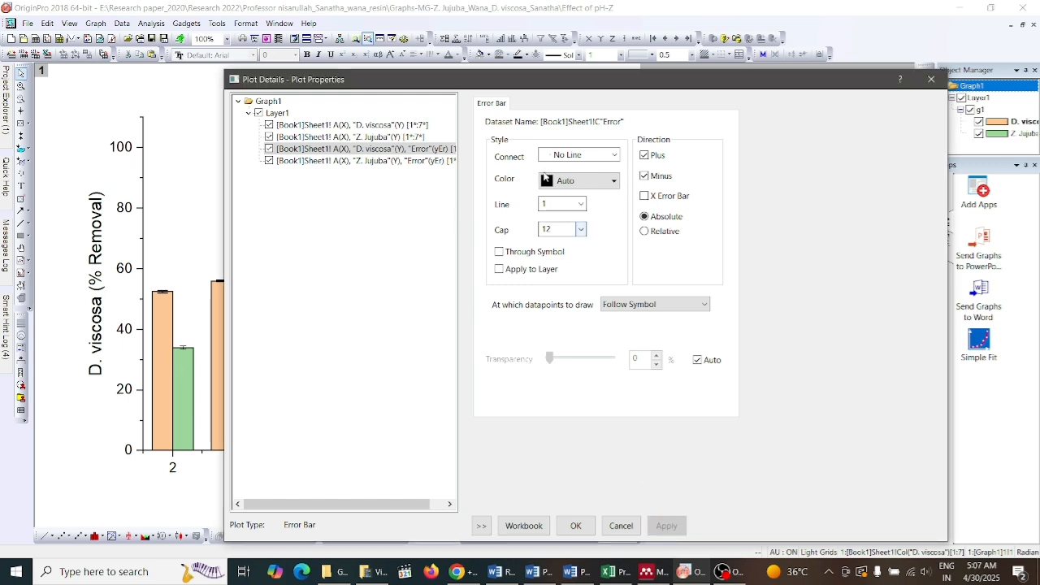
Apply the Beach palette as the fill color of the grouped bars.
click(342, 126)
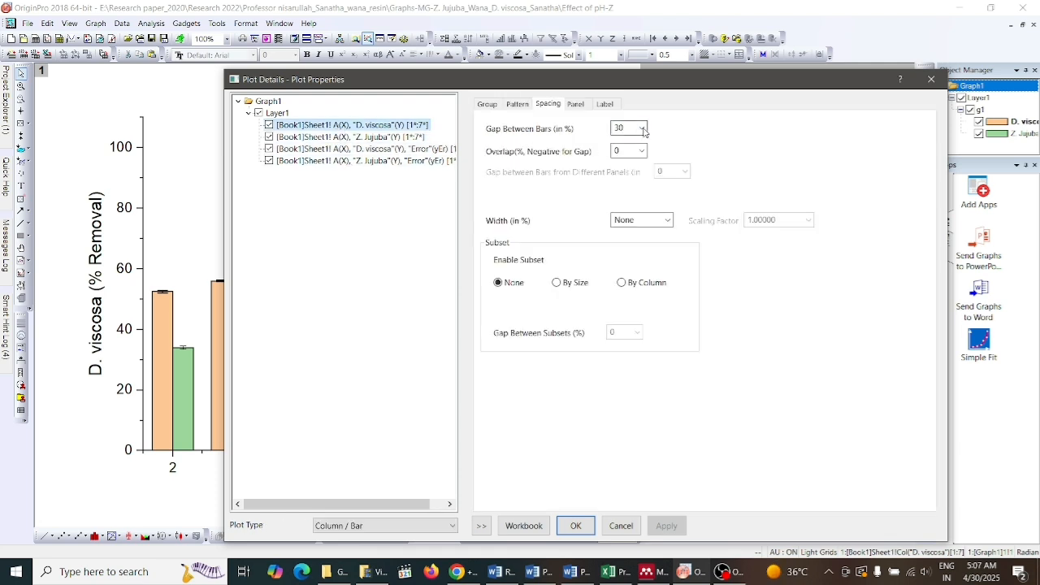
click(515, 105)
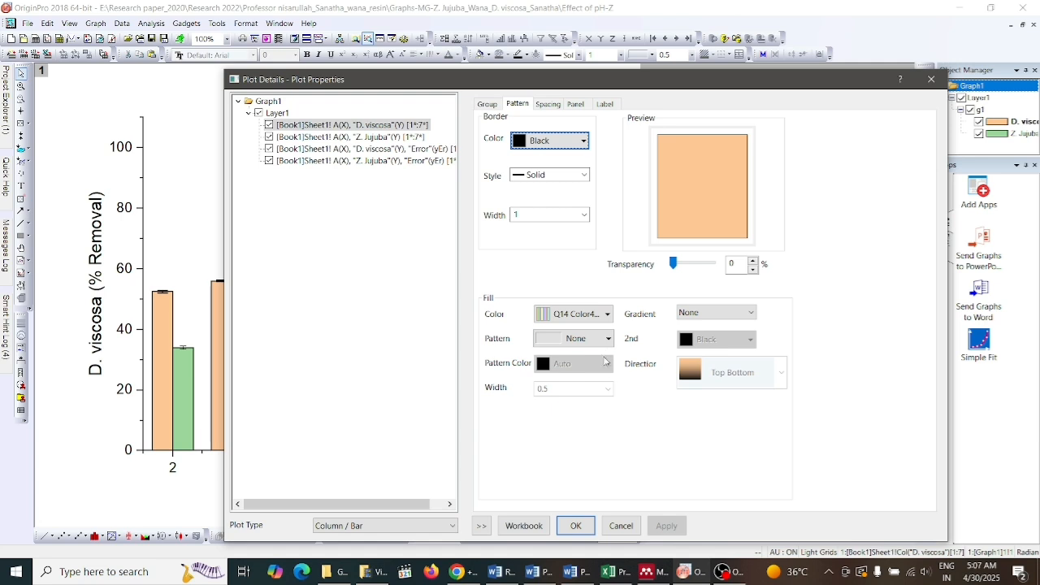
click(608, 316)
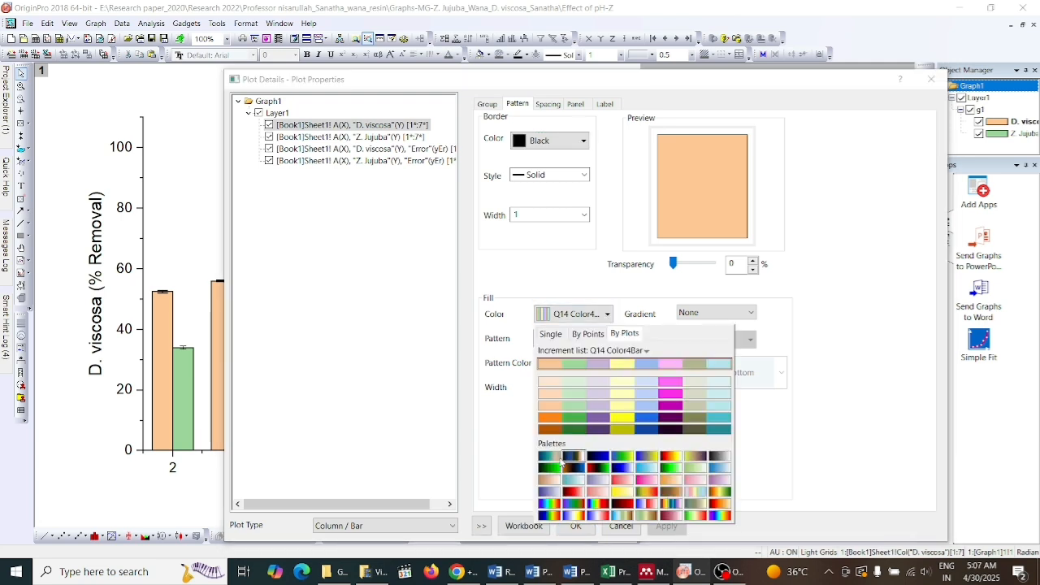
click(554, 460)
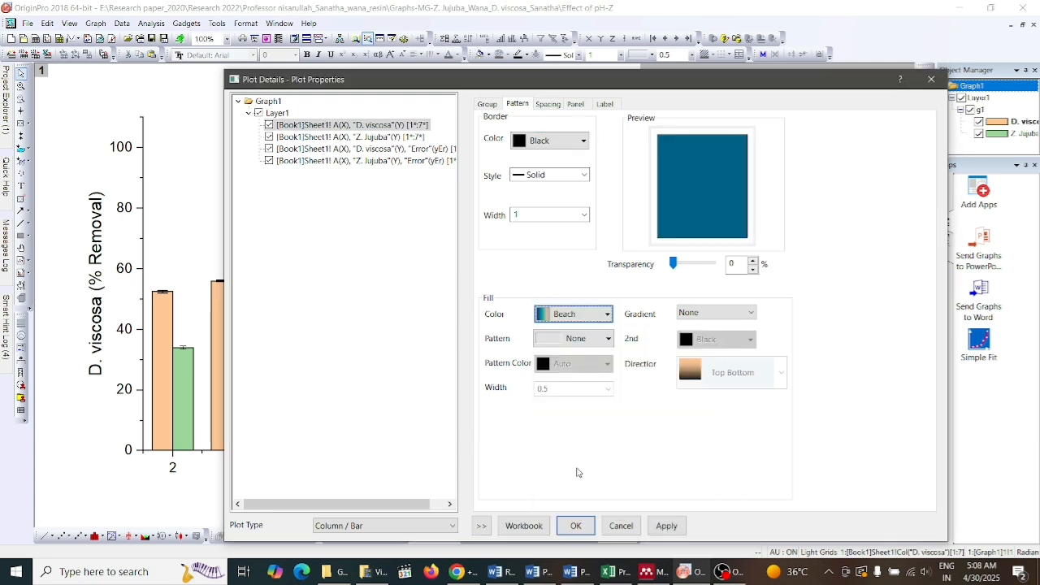
click(671, 530)
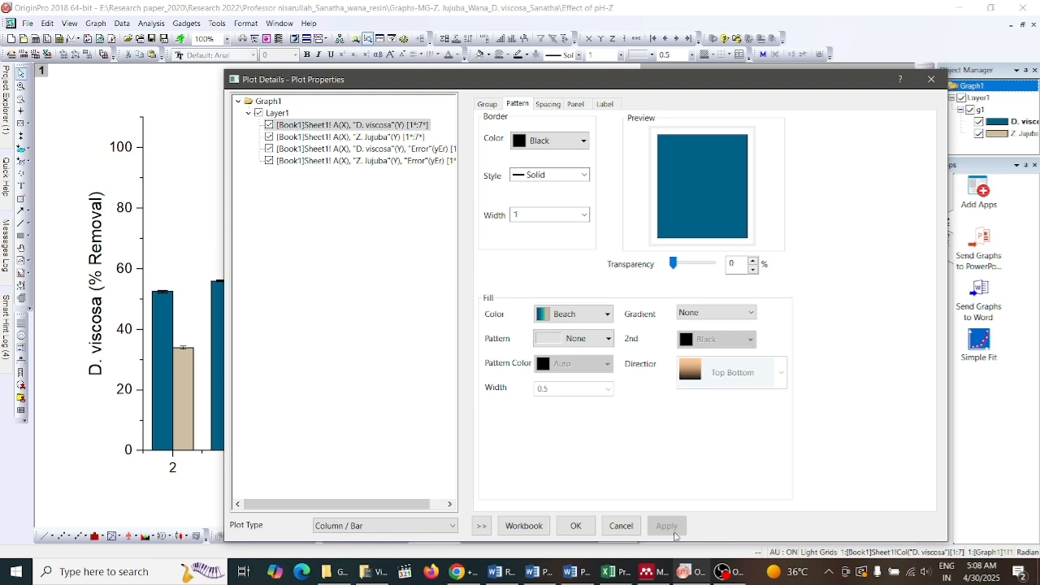
Change the grouped bars' fill color to the blue-and-yellow Rainbow palette, apply it and close the plot properties.
click(606, 317)
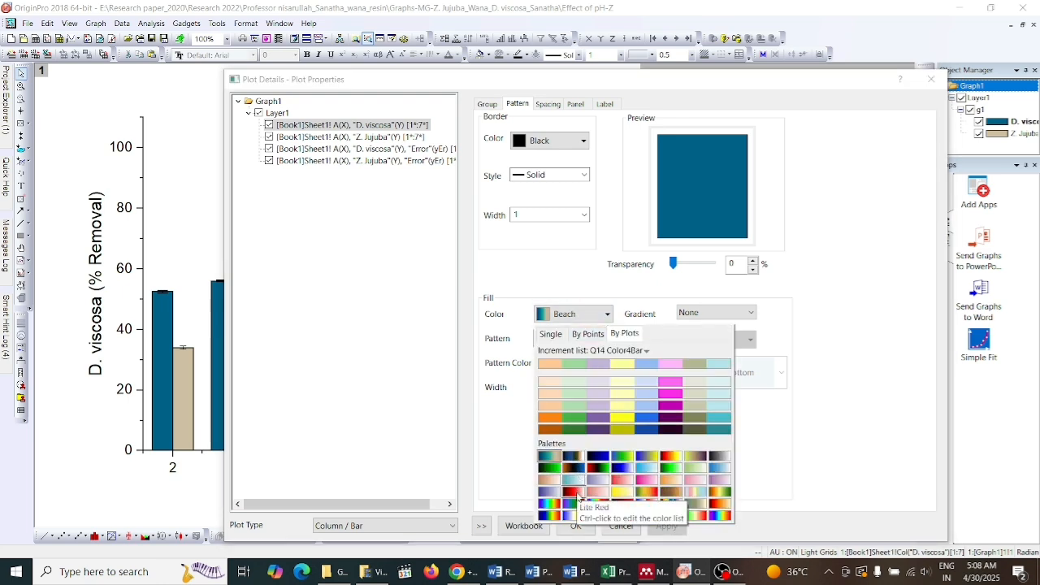
click(552, 503)
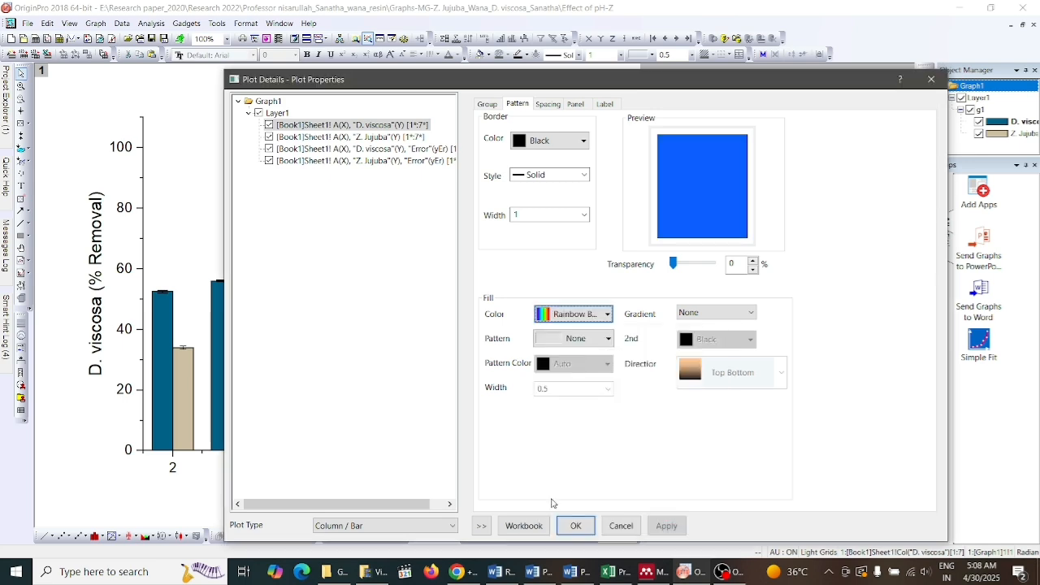
click(667, 526)
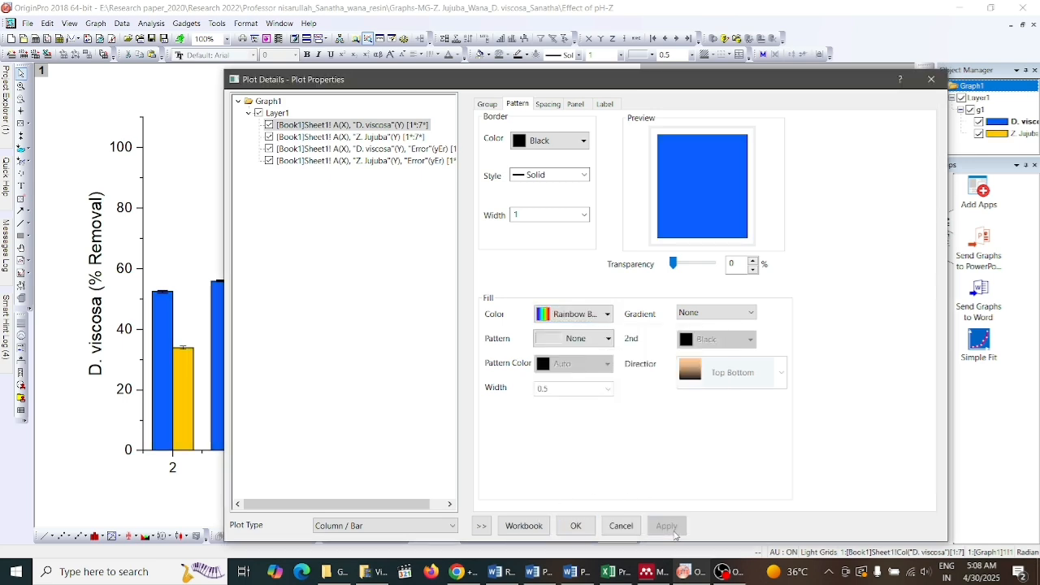
click(592, 528)
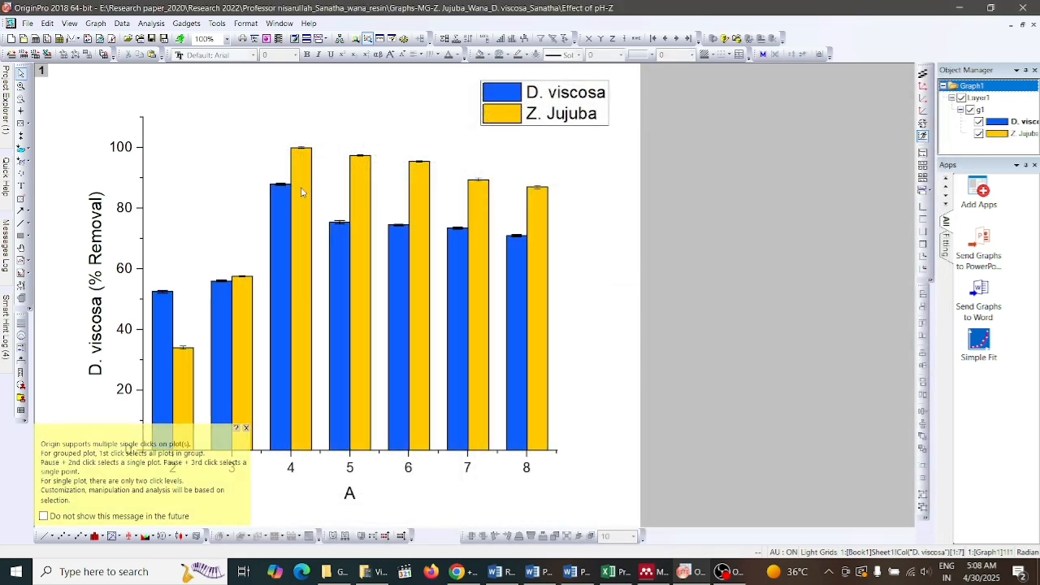
Open the Book1 workbook, select the whole sheet and plot the data as a Line + Symbol graph.
click(7, 140)
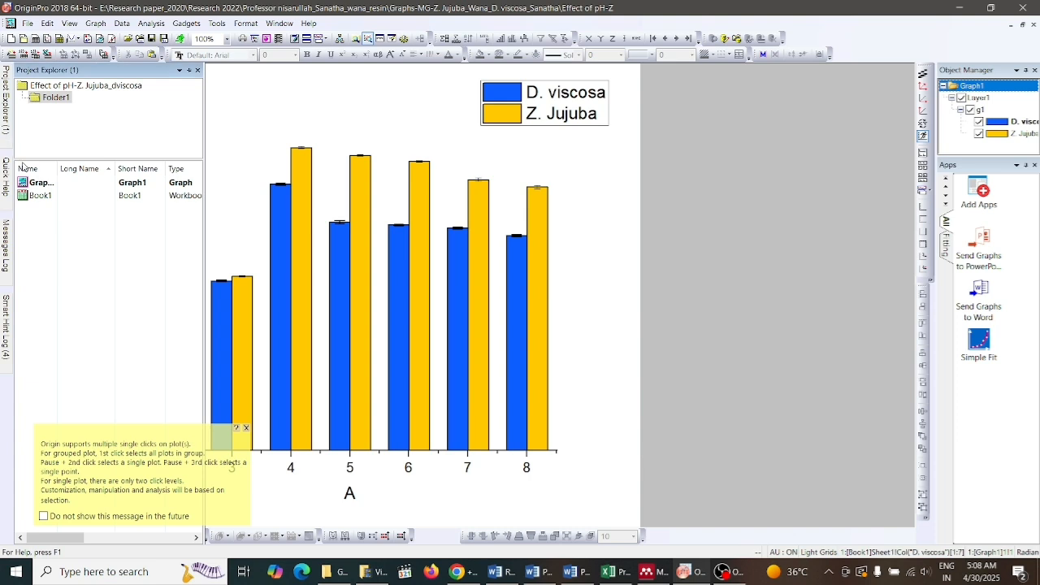
click(39, 196)
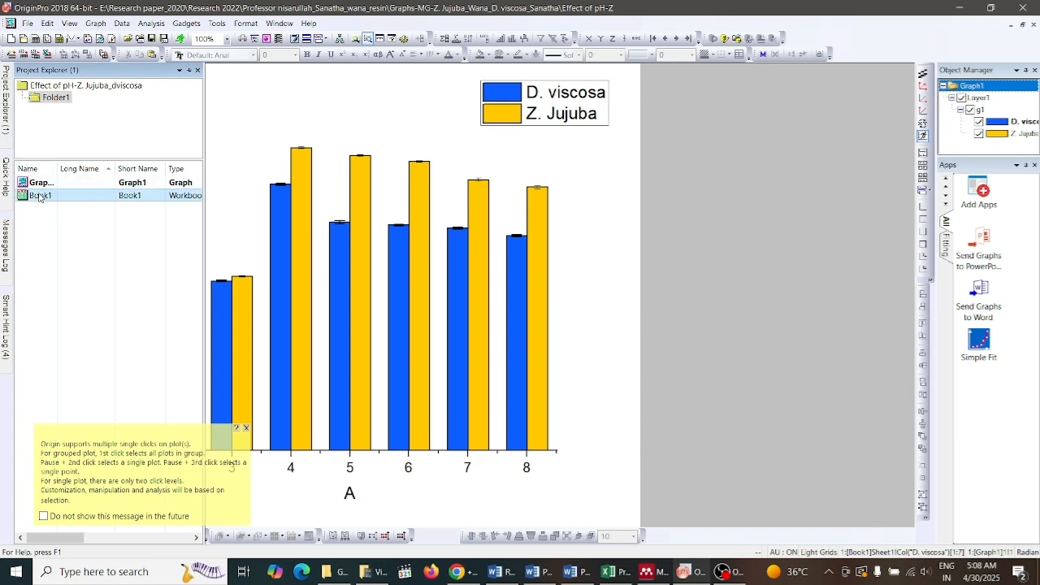
double_click(39, 196)
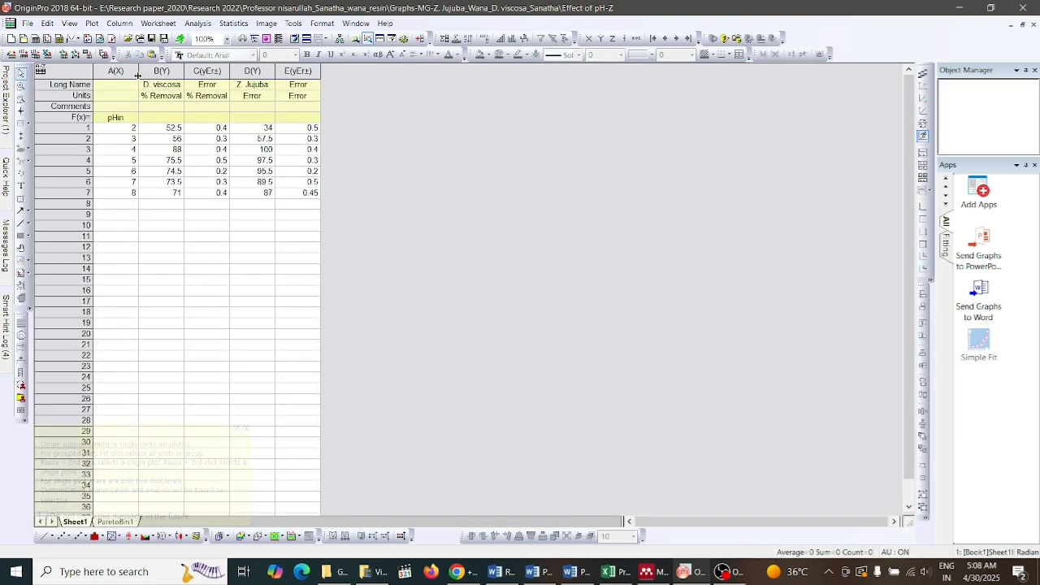
click(65, 74)
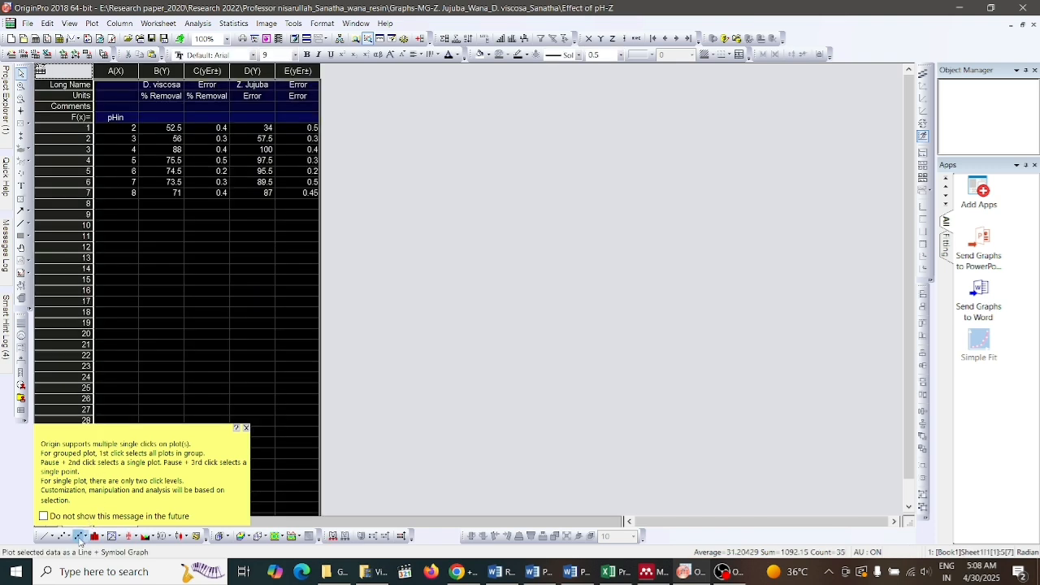
click(79, 537)
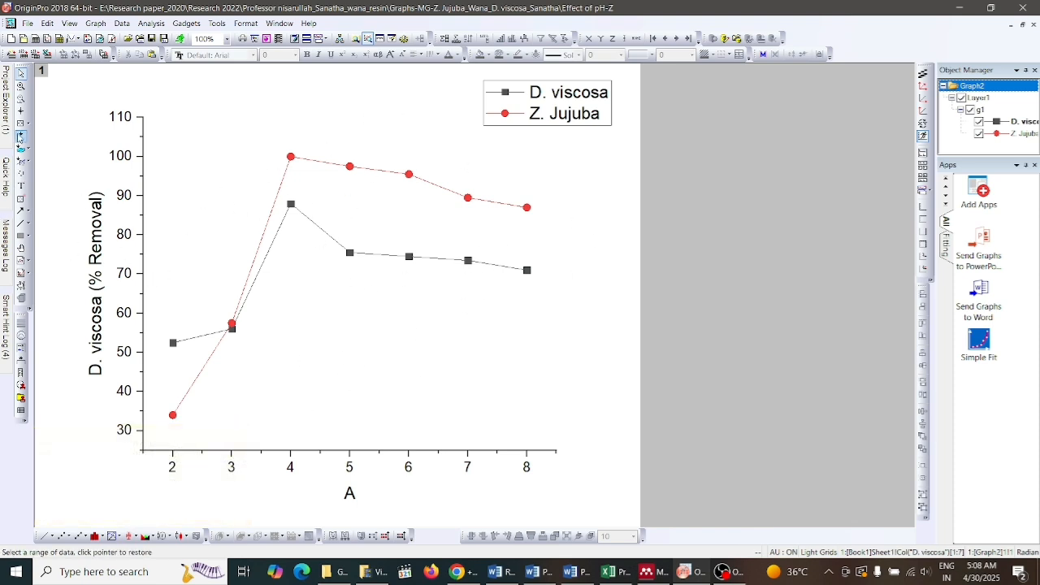
Return to the Book1 workbook, select columns A through E and plot them as a Line graph with error bars.
mouse_move(6, 130)
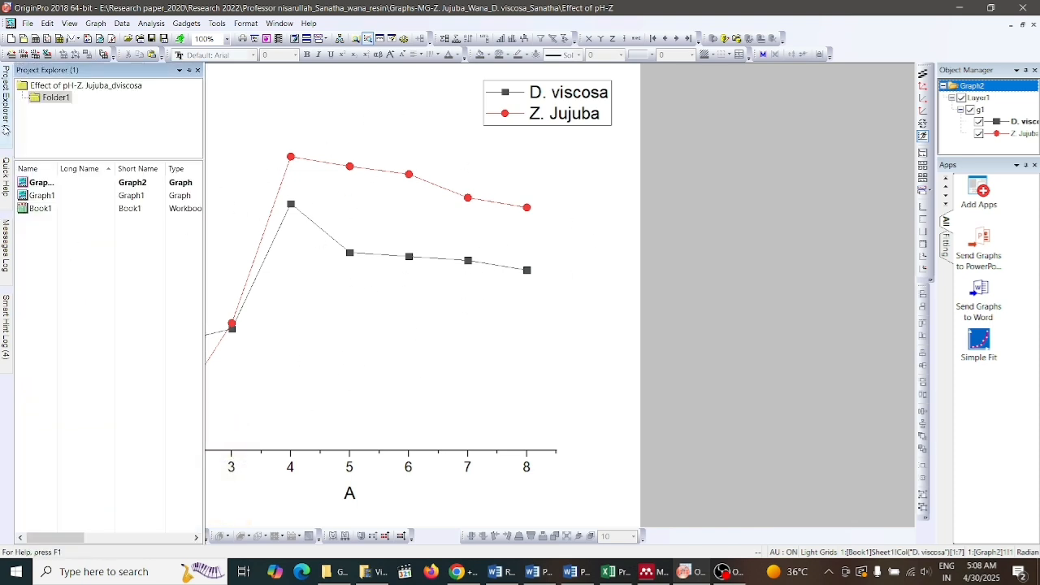
double_click(41, 209)
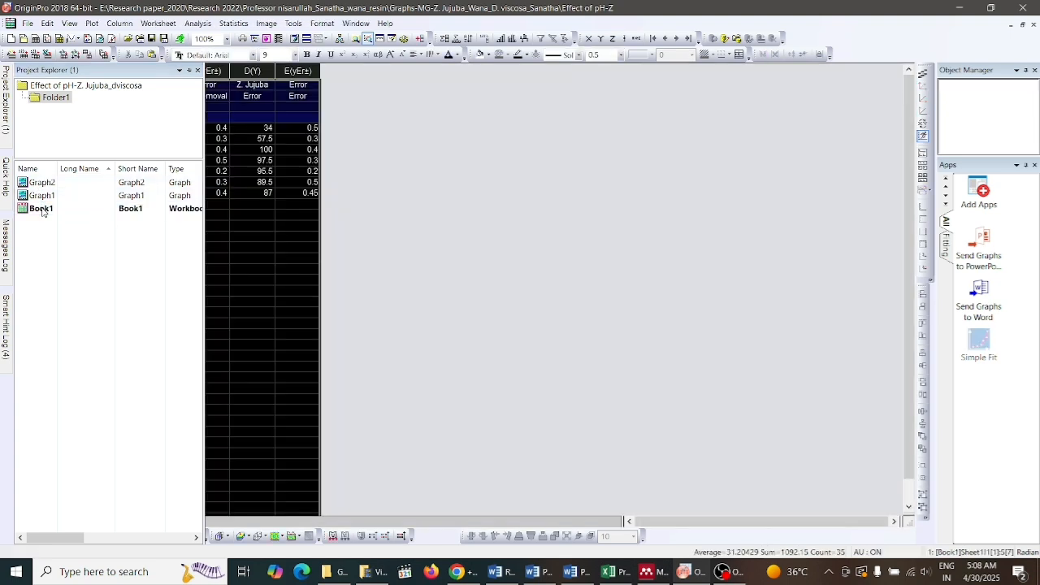
drag(109, 72, 284, 68)
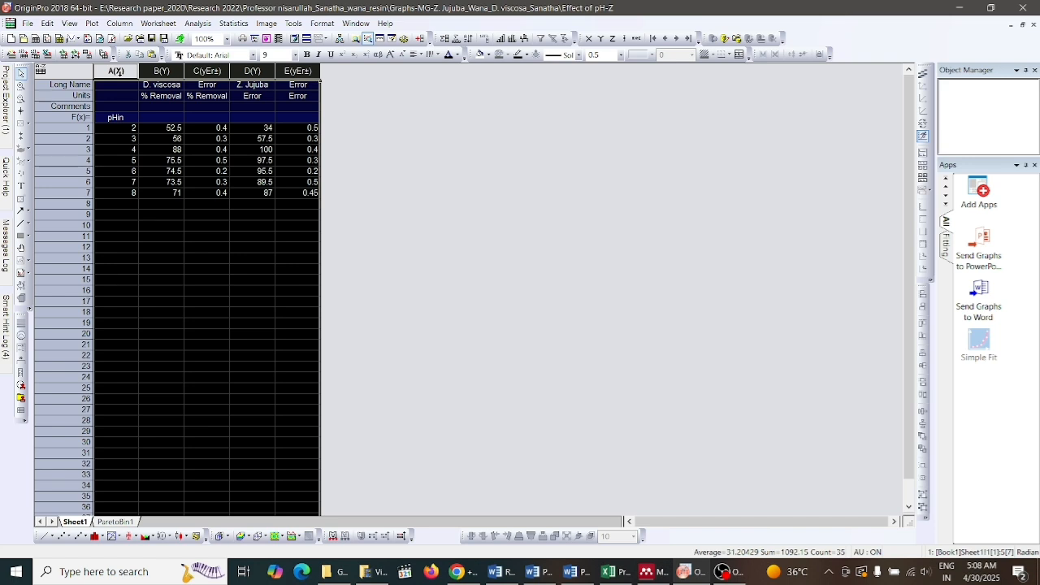
right_click(116, 72)
mouse_move(140, 83)
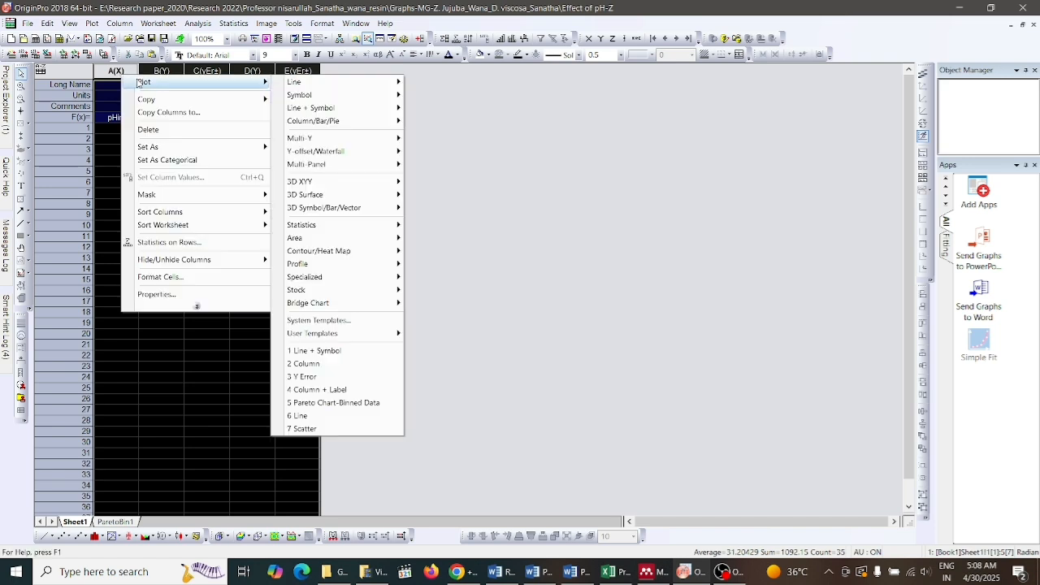
mouse_move(322, 83)
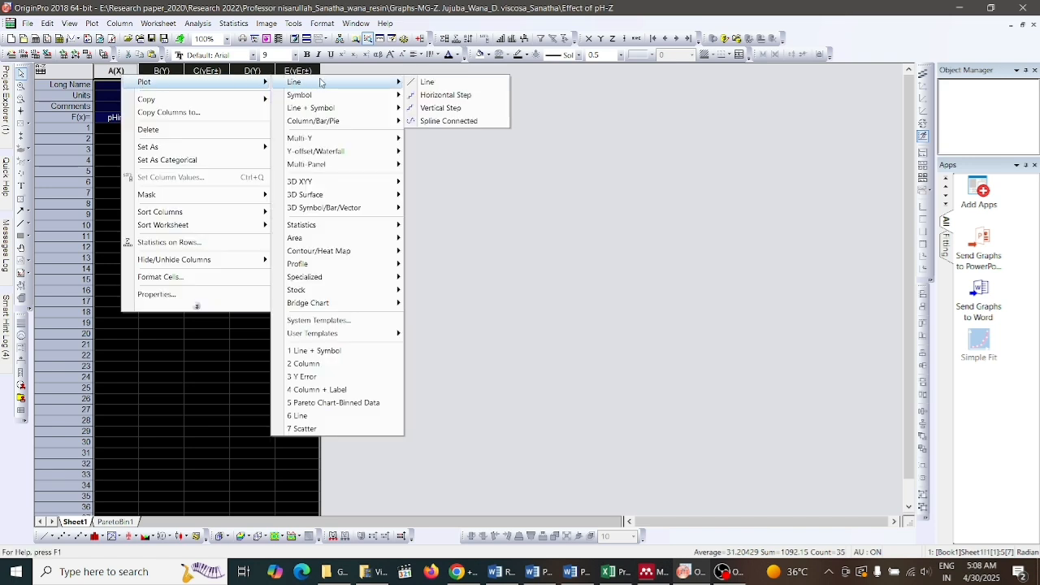
click(426, 83)
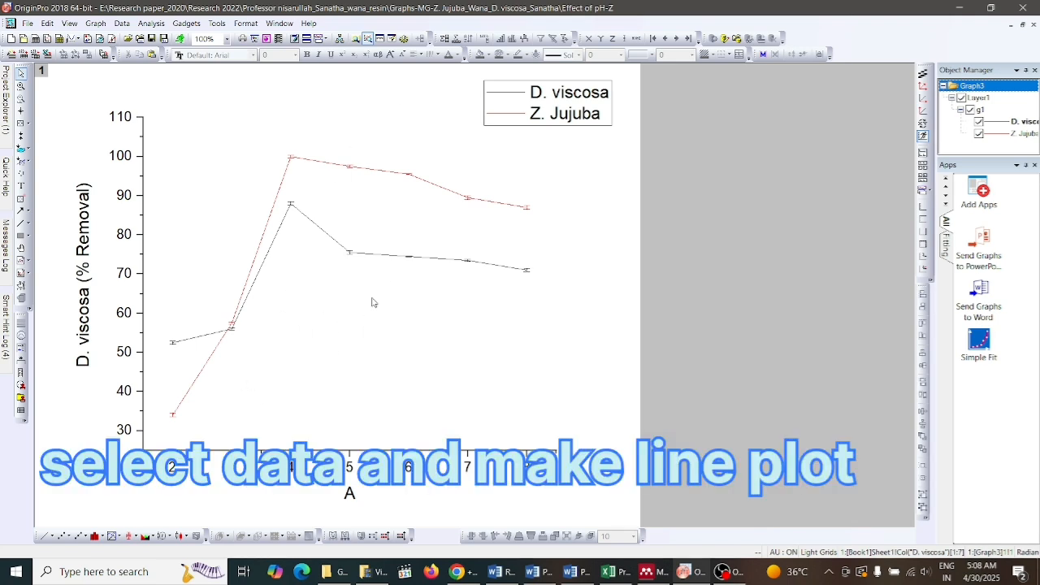
Set the line width of the grouped D. viscosa and Z. Jujuba curves to 3.
double_click(292, 212)
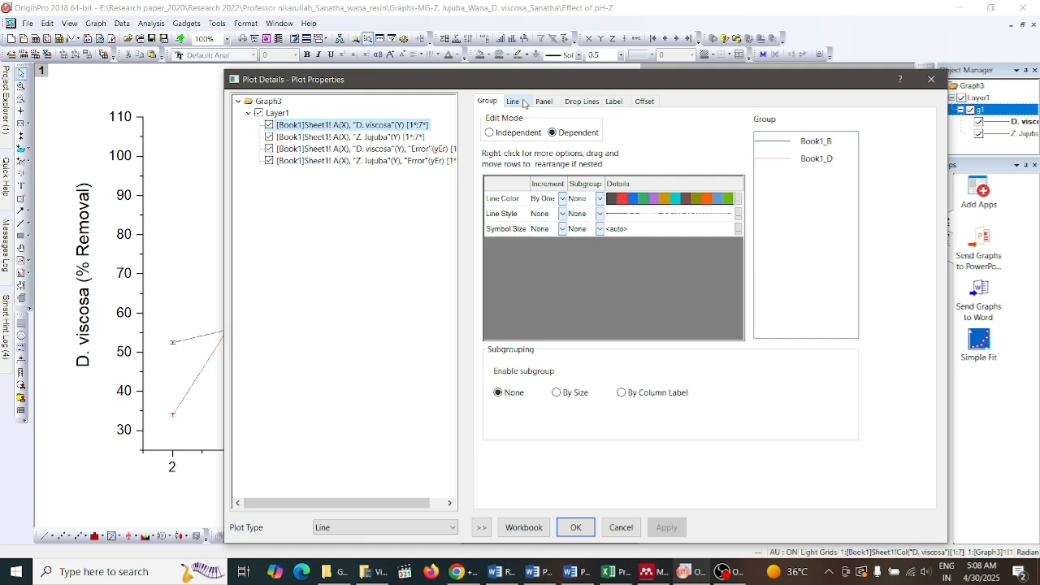
click(524, 104)
click(600, 176)
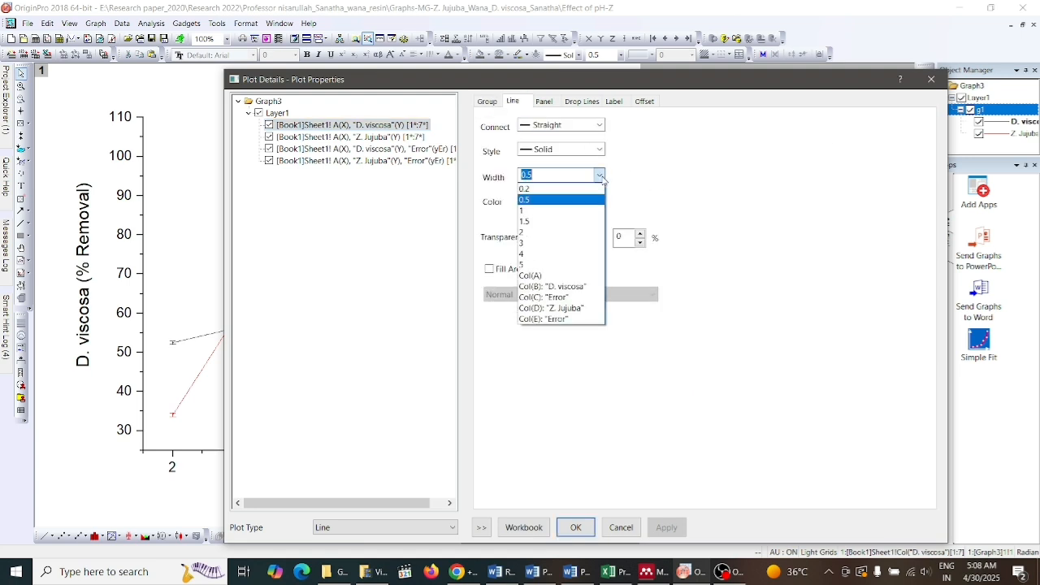
click(541, 244)
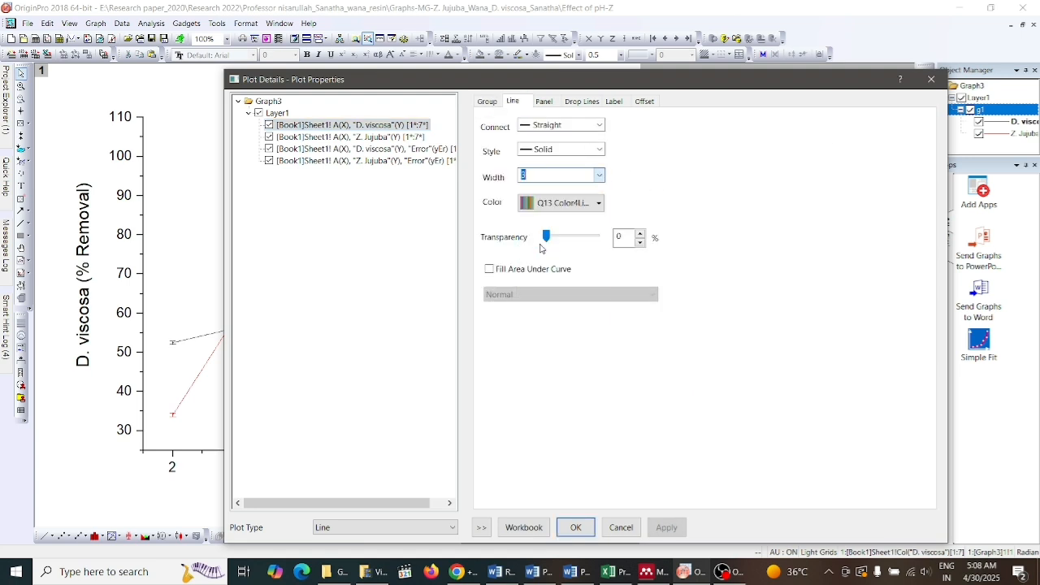
click(379, 138)
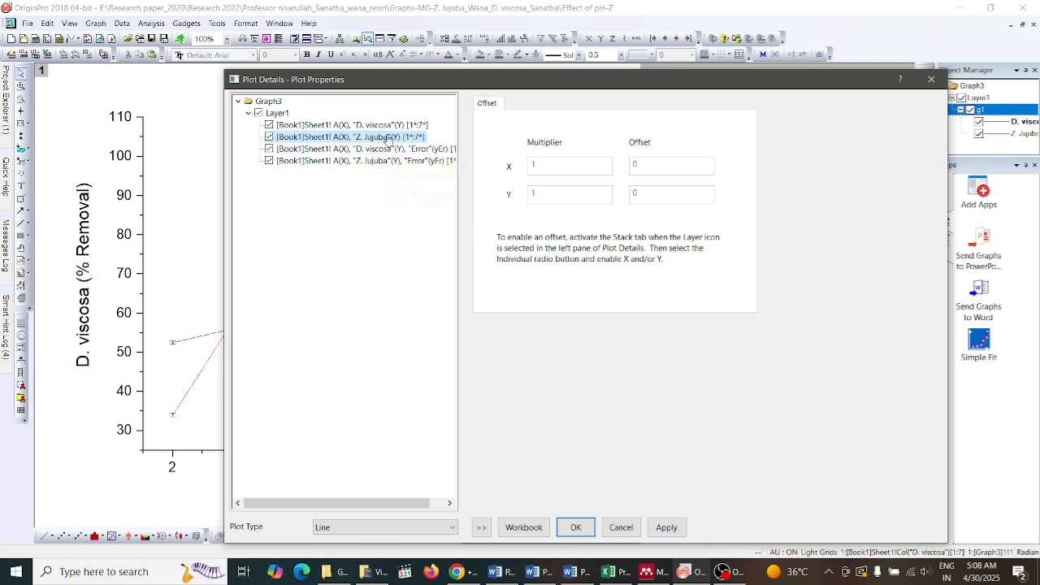
click(393, 126)
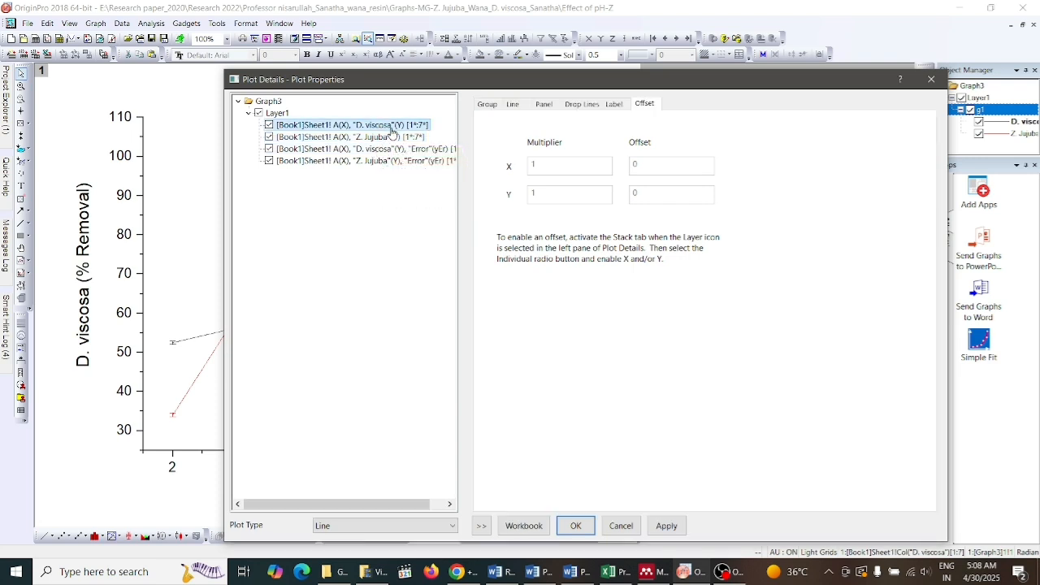
Set the Z. Jujuba error bars to line width 3, apply the changes and close the plot properties.
click(384, 162)
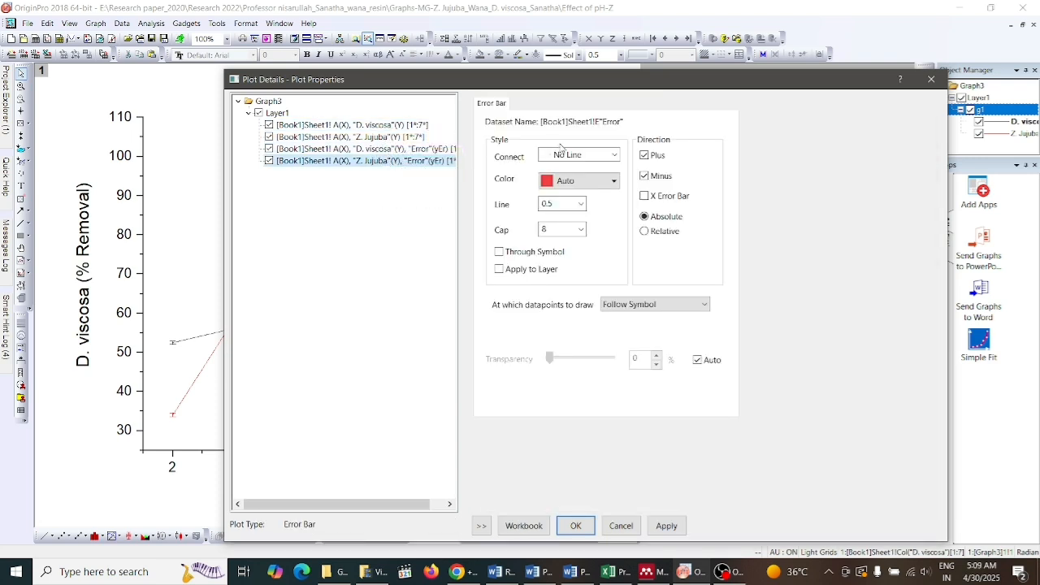
click(582, 207)
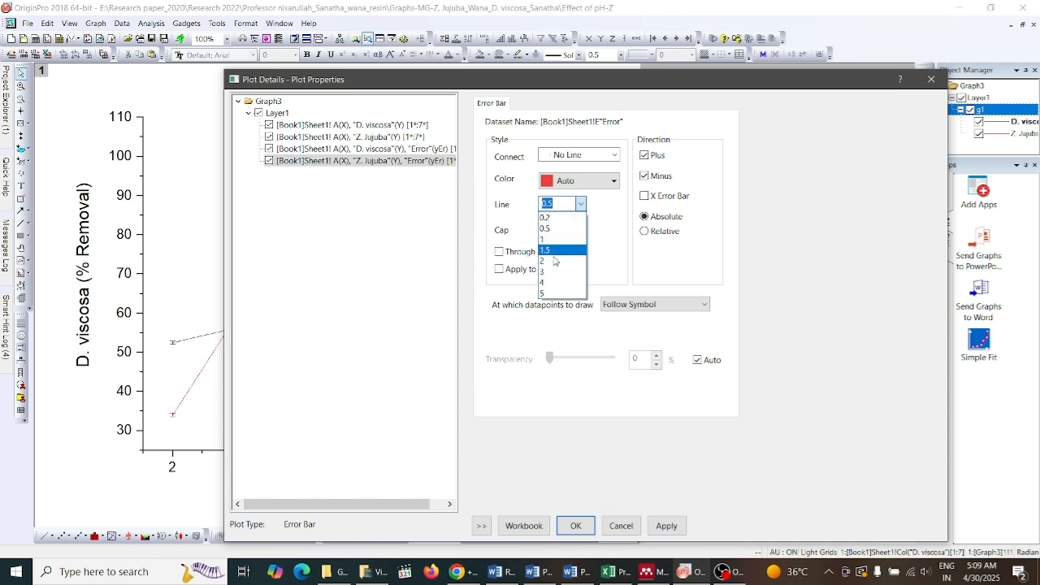
click(554, 271)
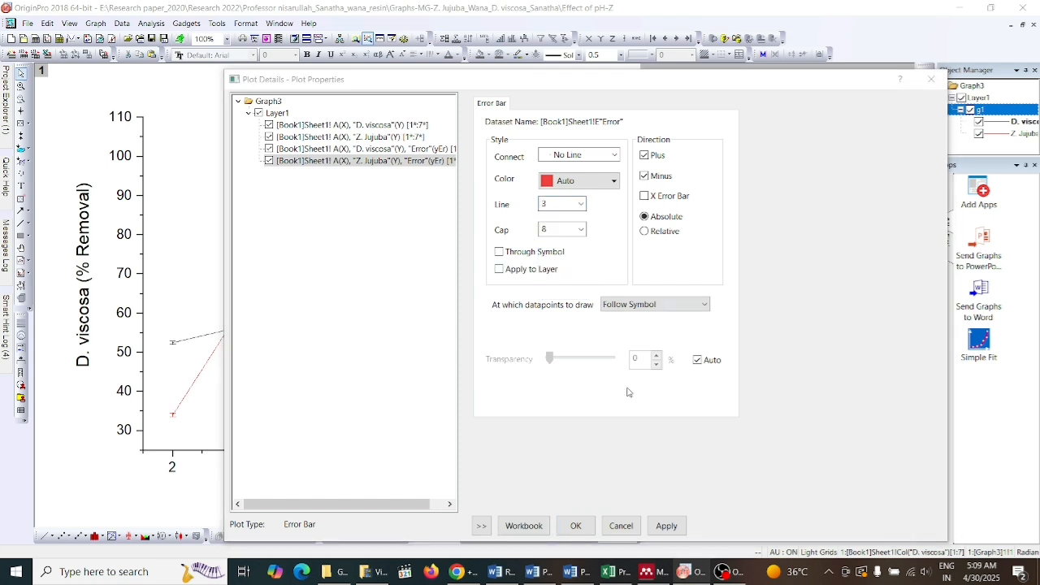
click(663, 527)
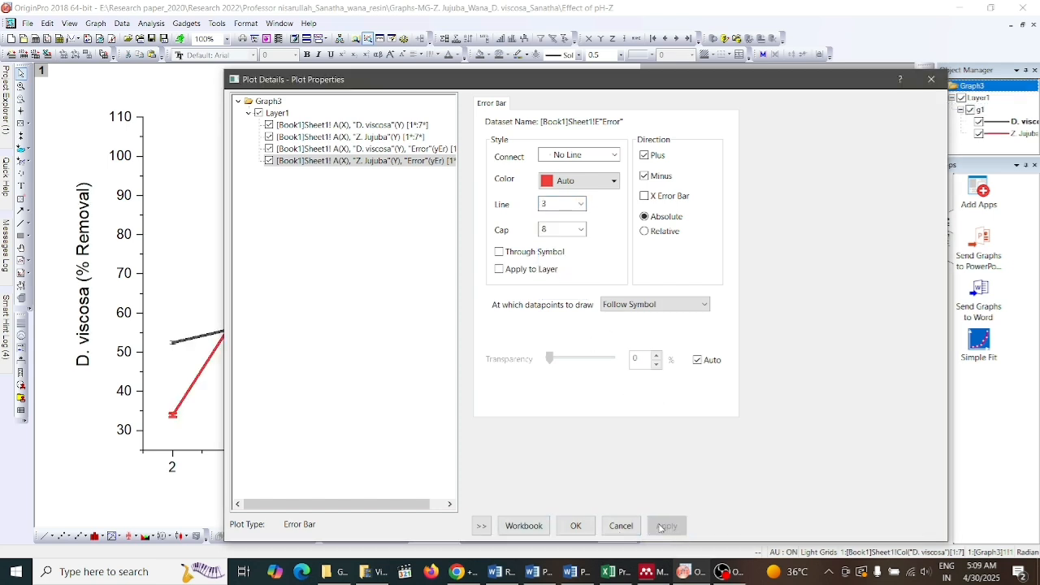
click(569, 525)
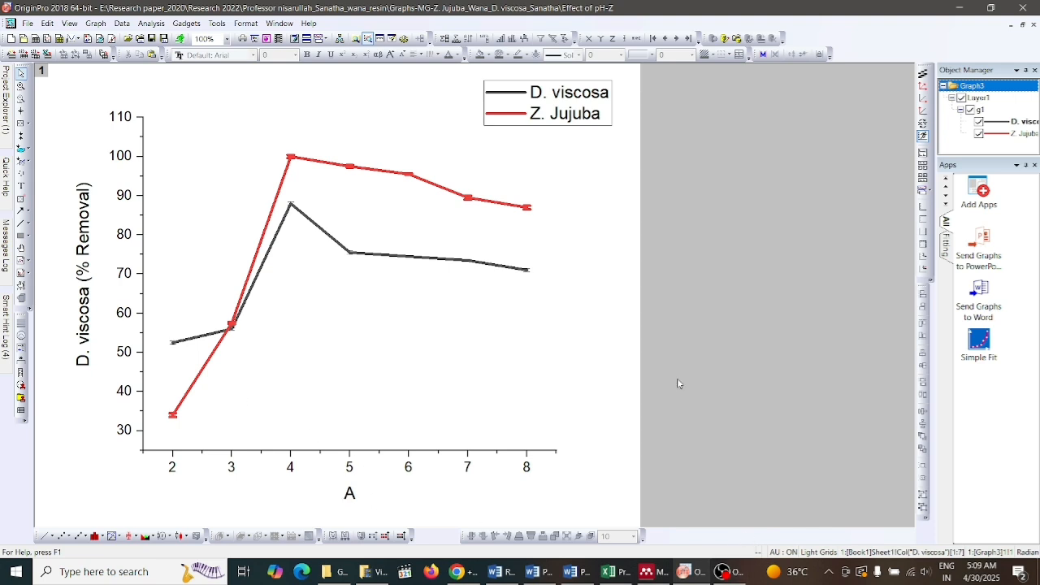
click(737, 576)
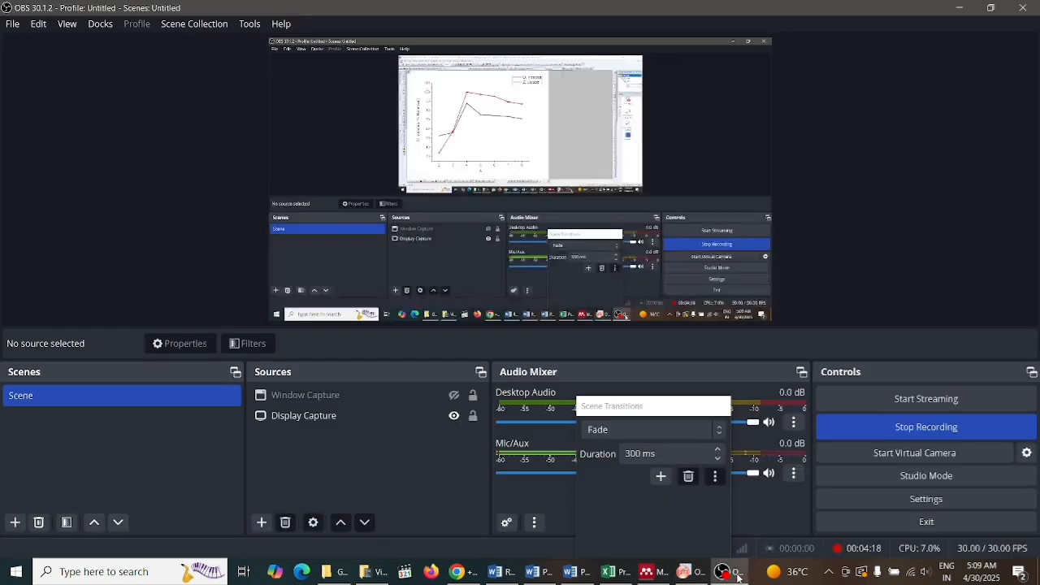